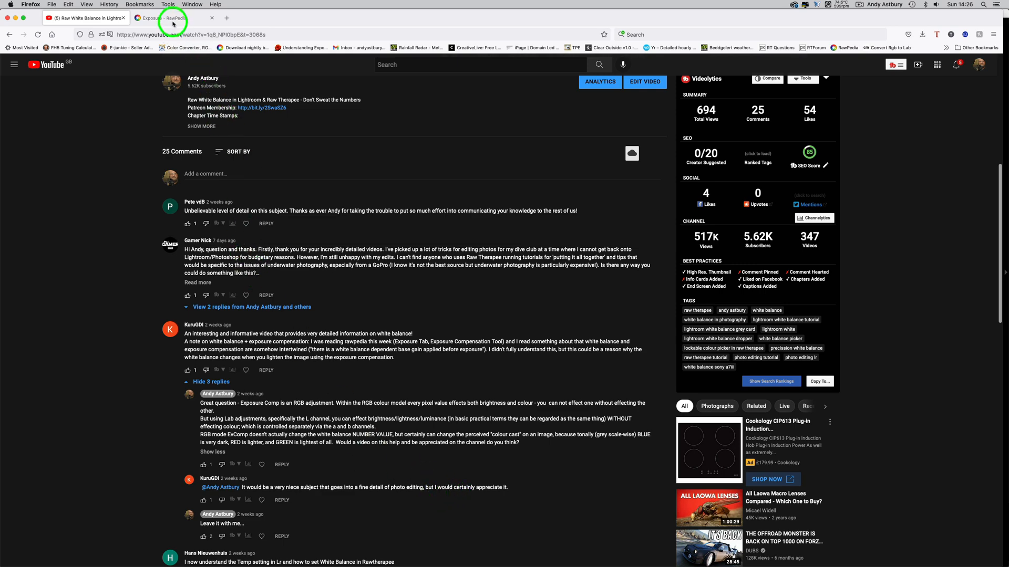
Read the Exposure Compensation section of the RawPedia Exposure page
left_click(172, 23)
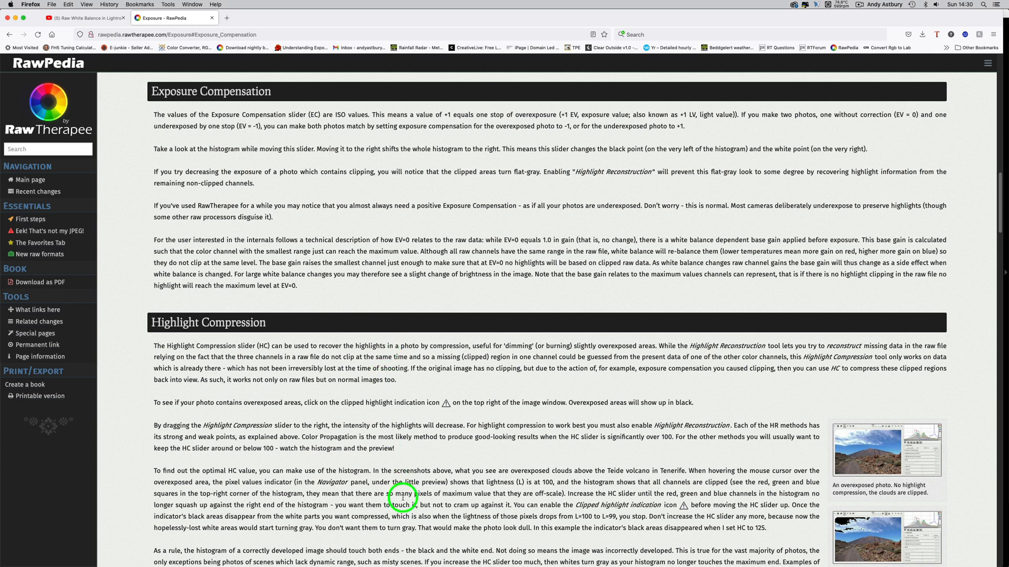
Switch to Photoshop and set the Levels midtone to 0.03 in Cliped or Recover.tif, with the whole image in view
mouse_move(412, 562)
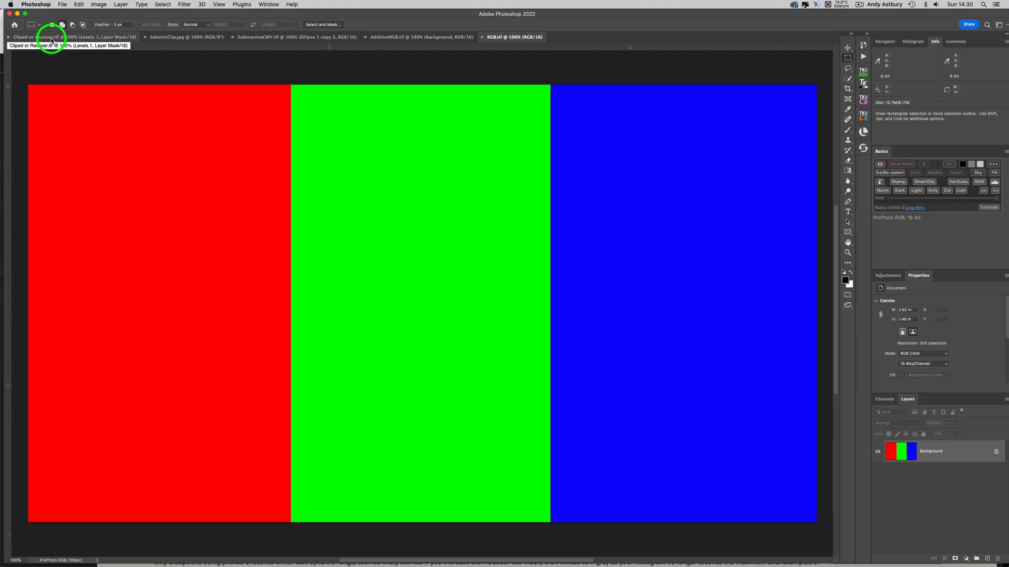
left_click(52, 37)
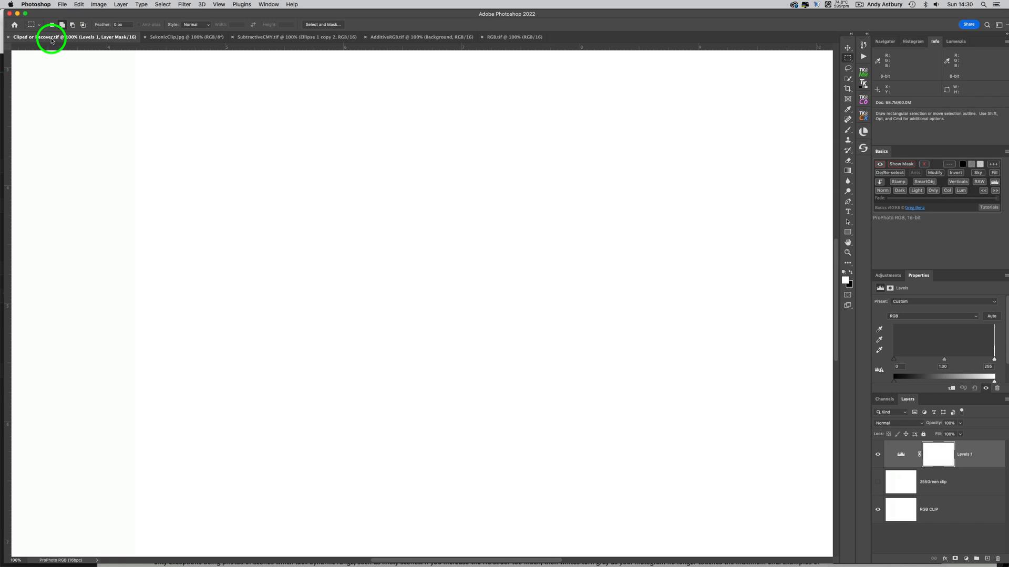
double_click(847, 243)
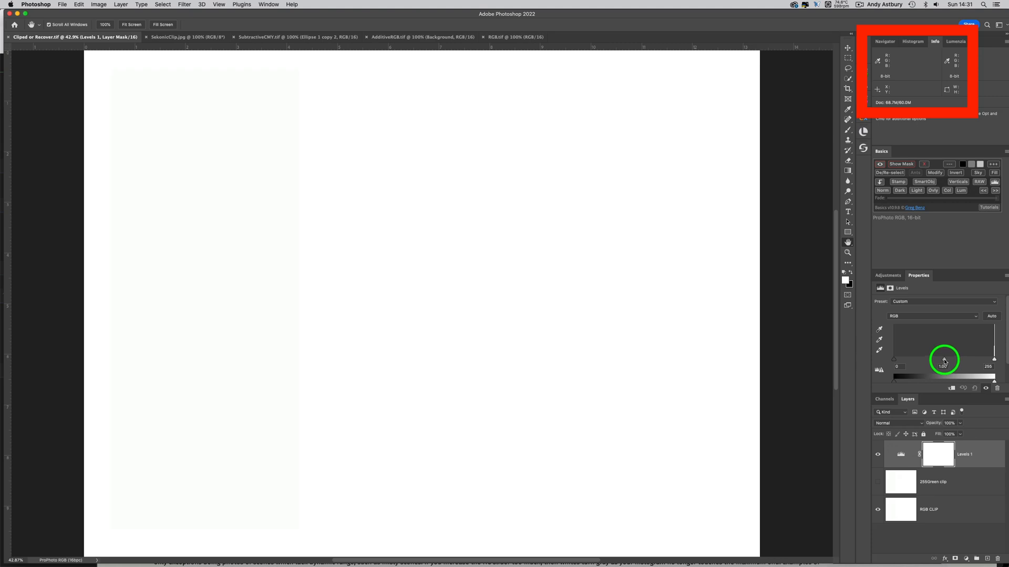
left_click_drag(944, 361, 992, 361)
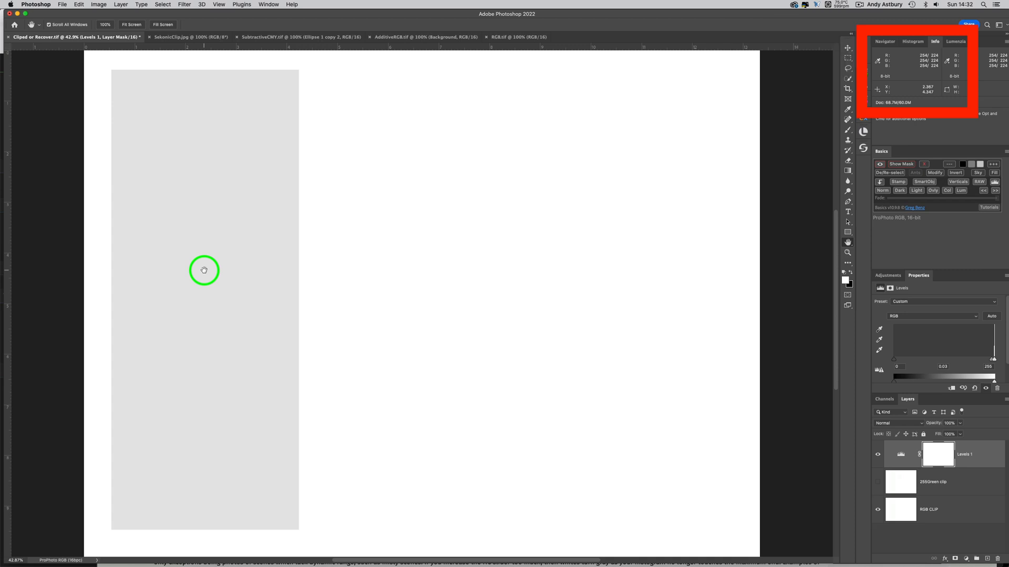
Examine the whole exposure curve in SekonicClip.jpg and return to Cliped or Recover.tif
left_click(188, 38)
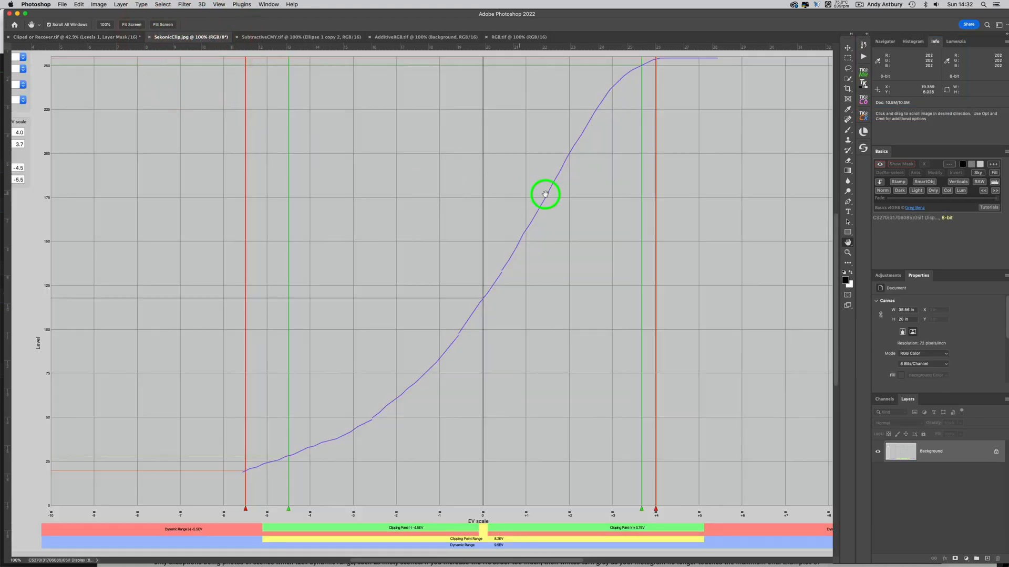
key("super+0")
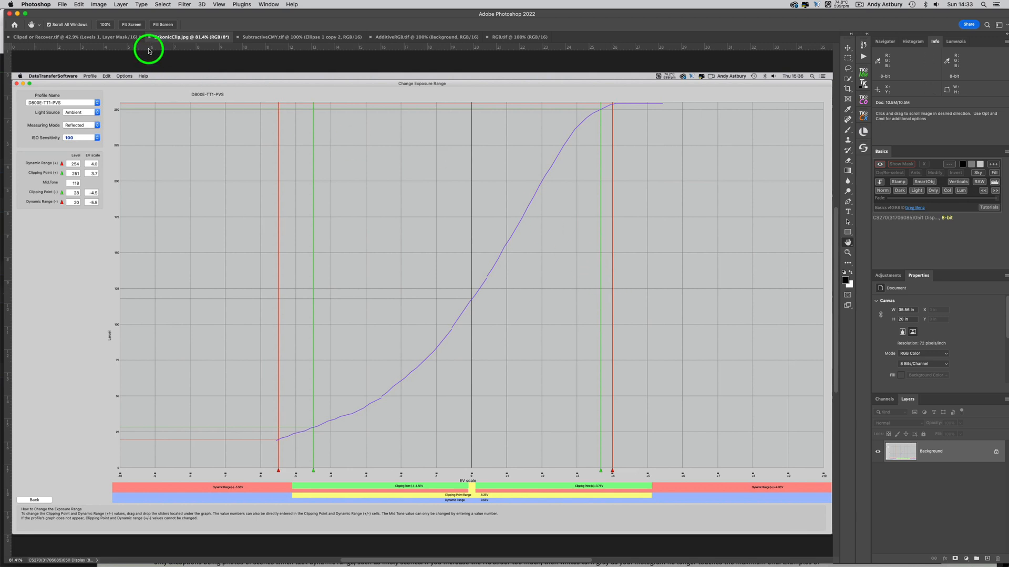
left_click(107, 37)
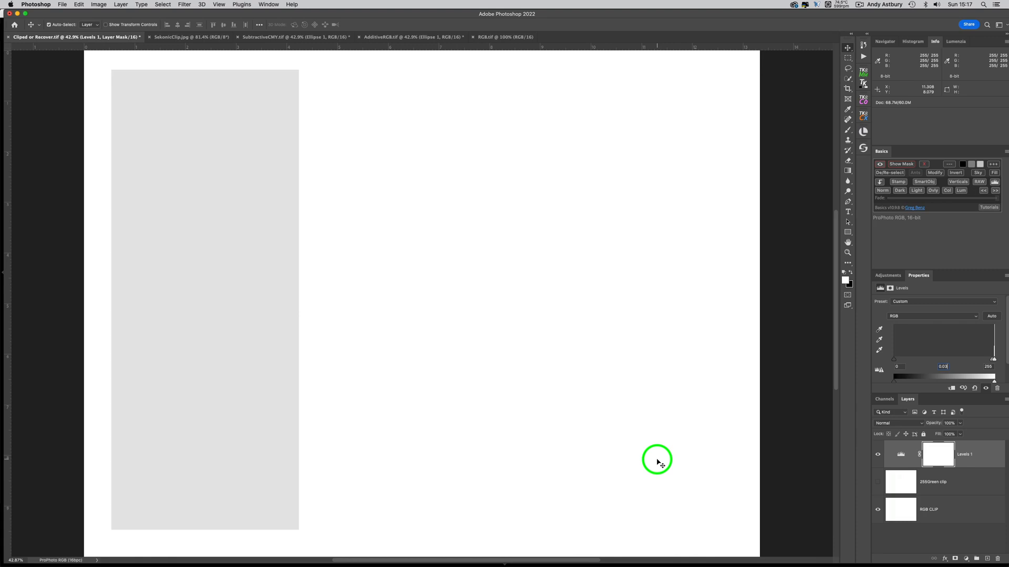
Switch to RawTherapee and restore the ice photo's history state with exposure compensation at 0.00, viewing its bright highlights at 100%
mouse_move(468, 558)
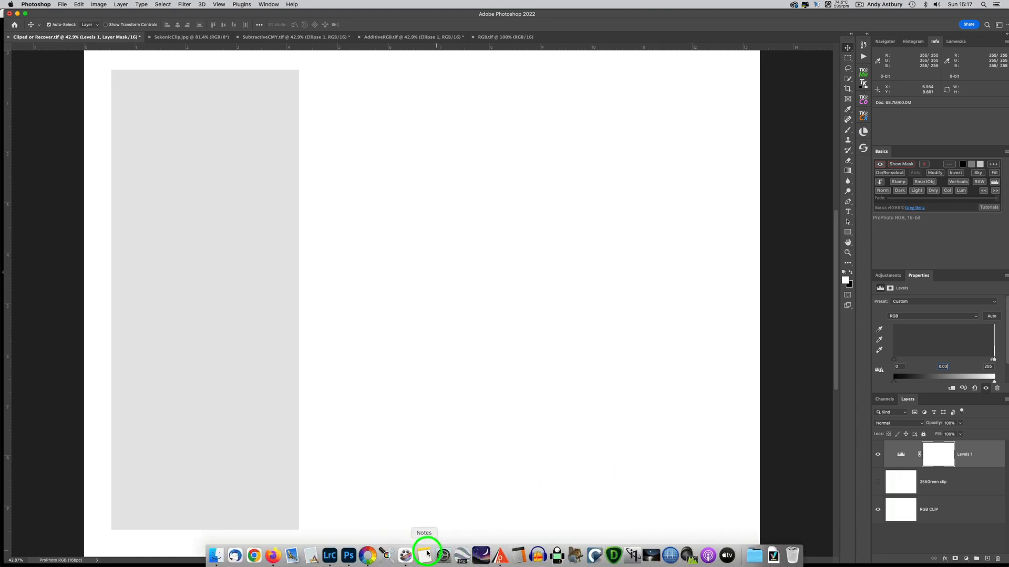
left_click(369, 558)
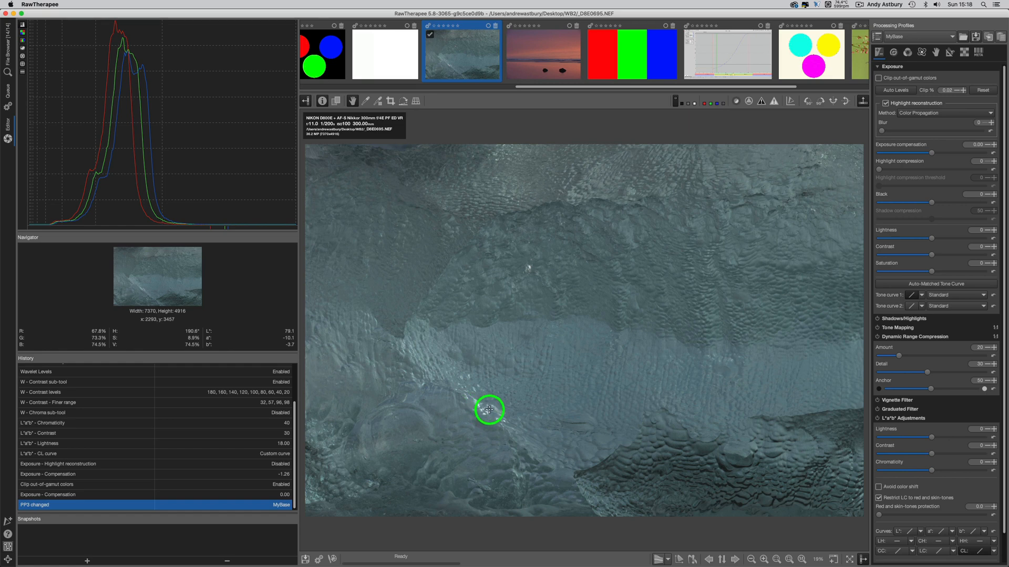
left_click(801, 559)
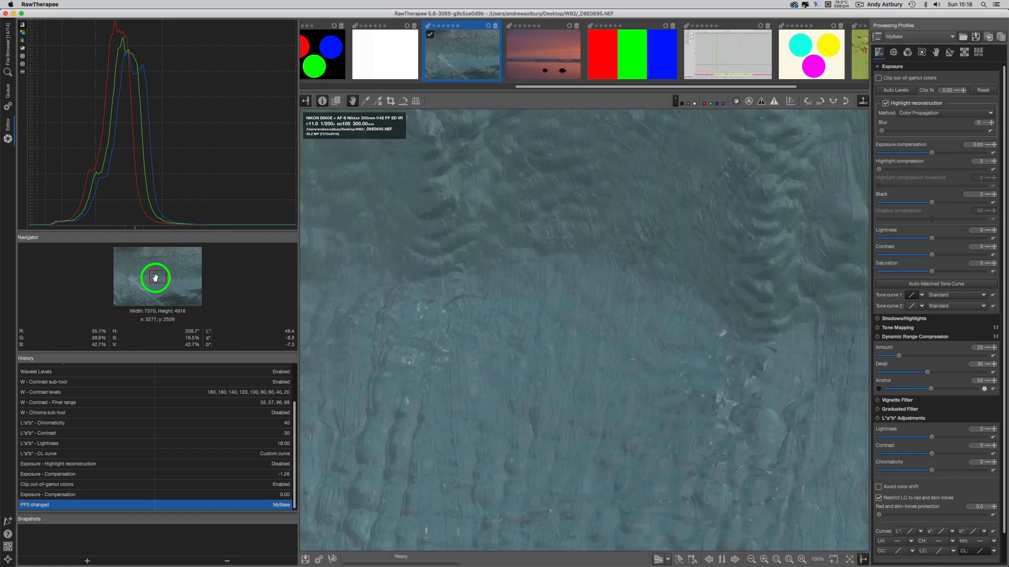
left_click_drag(153, 275, 139, 289)
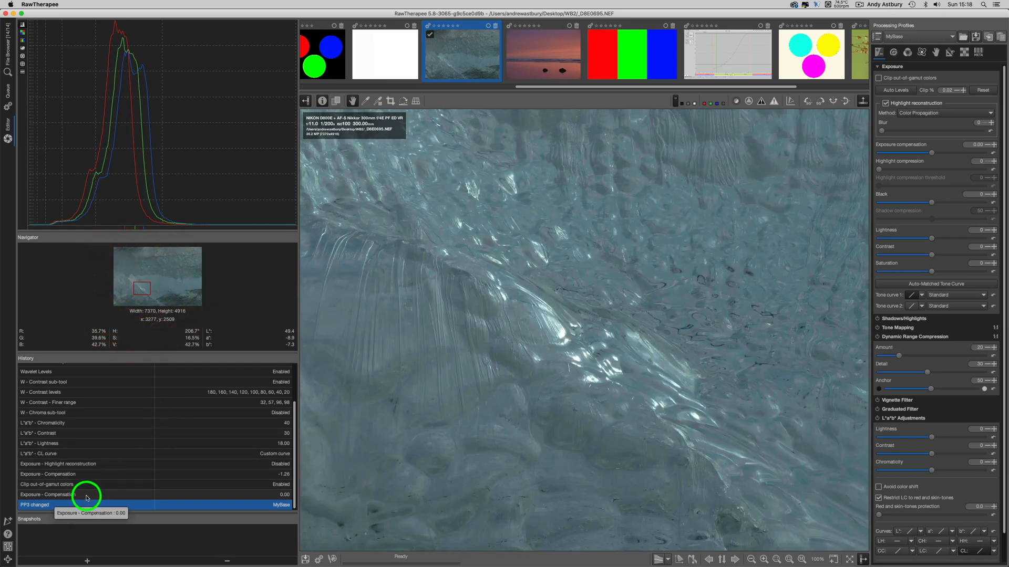
left_click(87, 495)
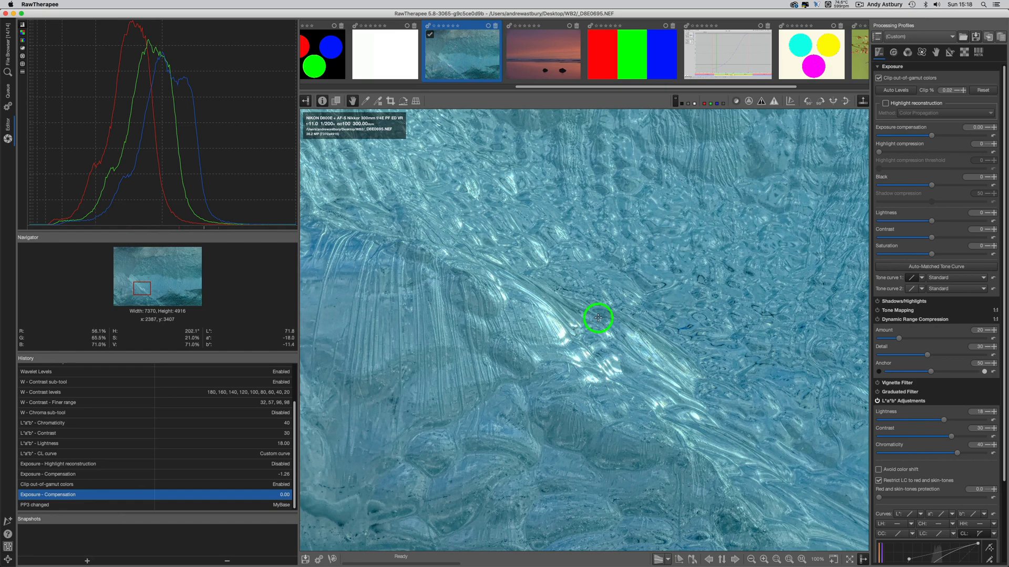
Turn off clipping of out-of-gamut colors and compare the magnified highlights with highlight reconstruction on and off
scroll(573, 357, "up", 3)
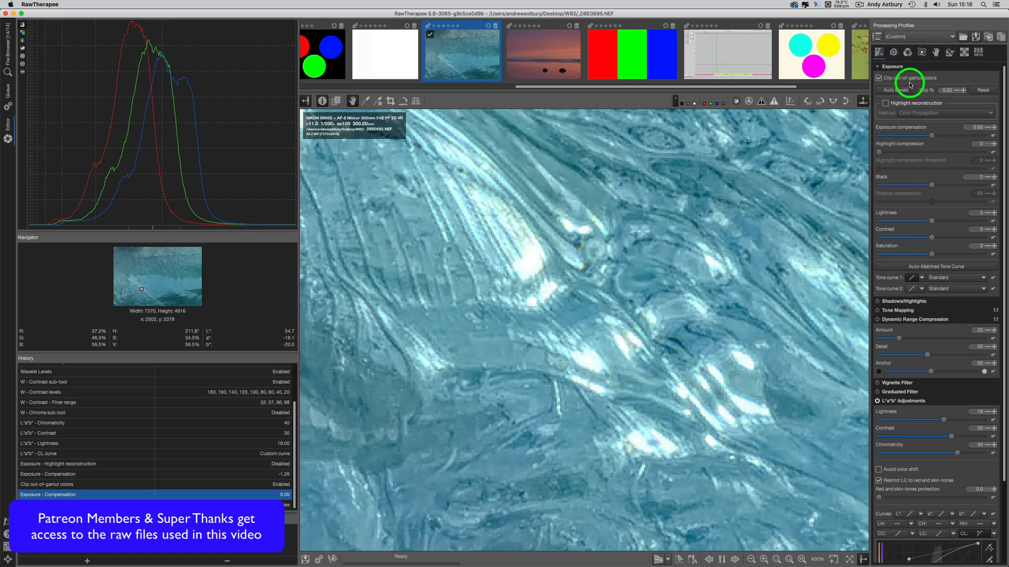
left_click(880, 79)
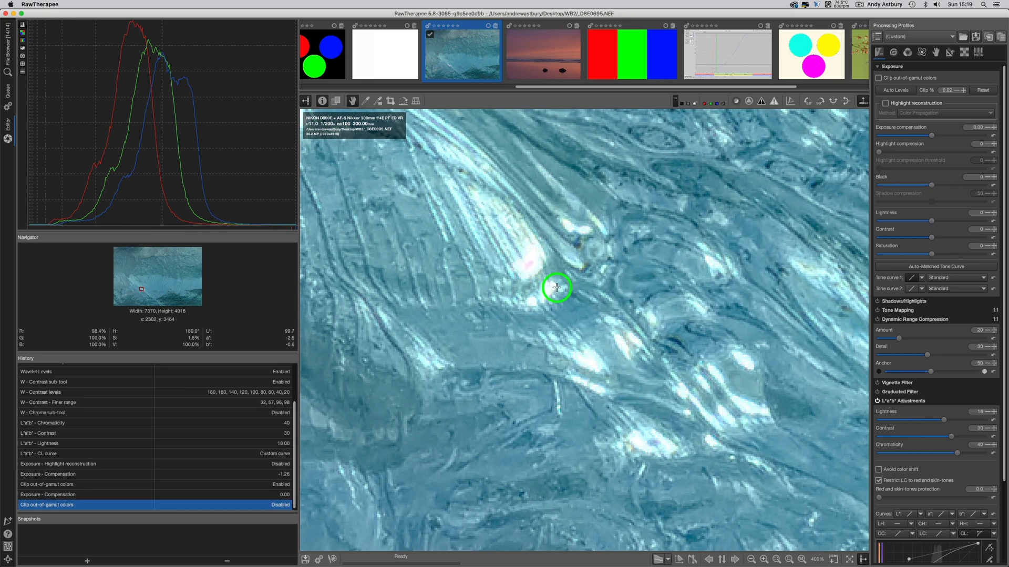
left_click(885, 104)
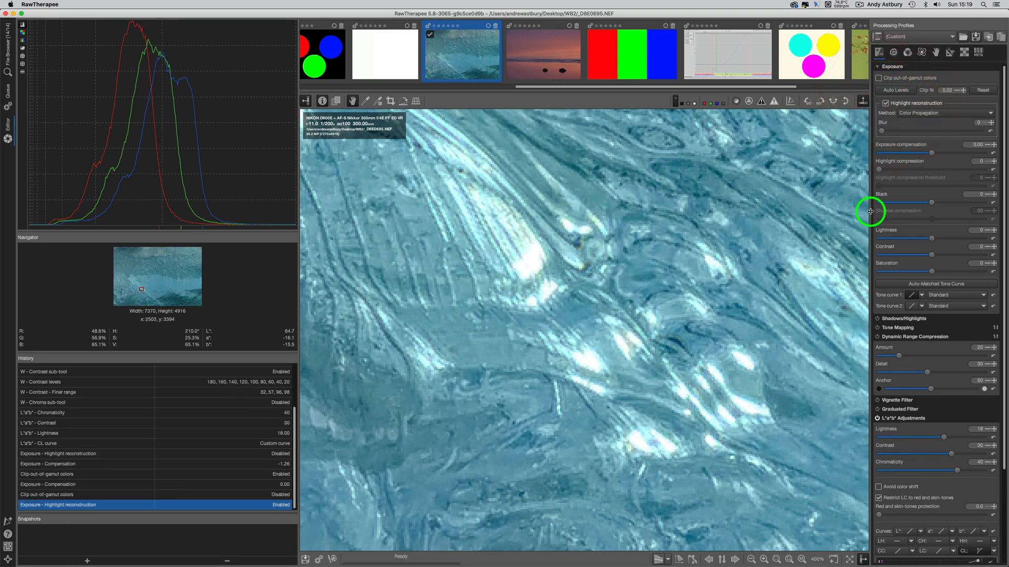
left_click(886, 104)
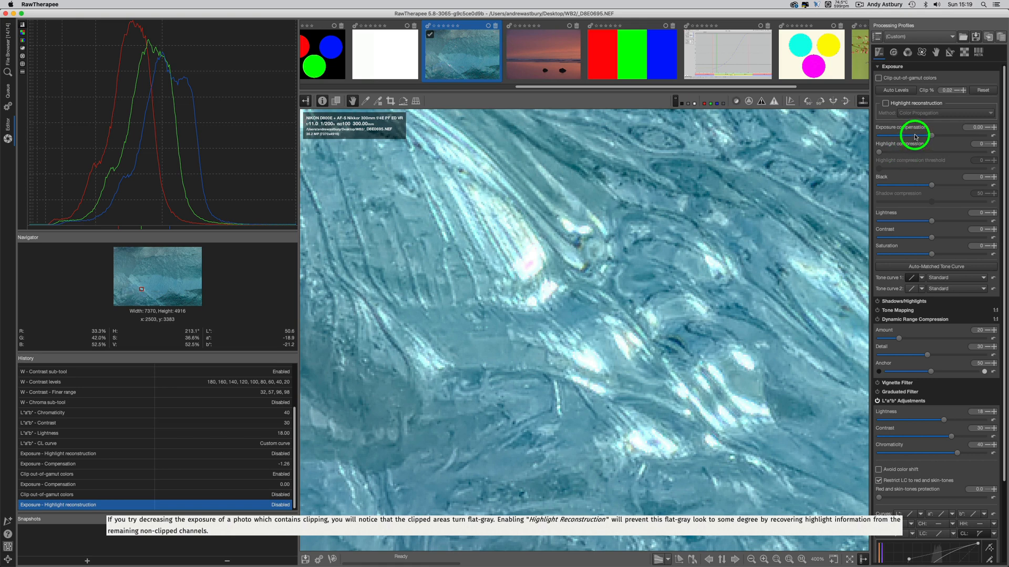
Lower exposure compensation to -1.29, turn on clipping of out-of-gamut colors, and lower the compensation further to -1.91
left_click(915, 135)
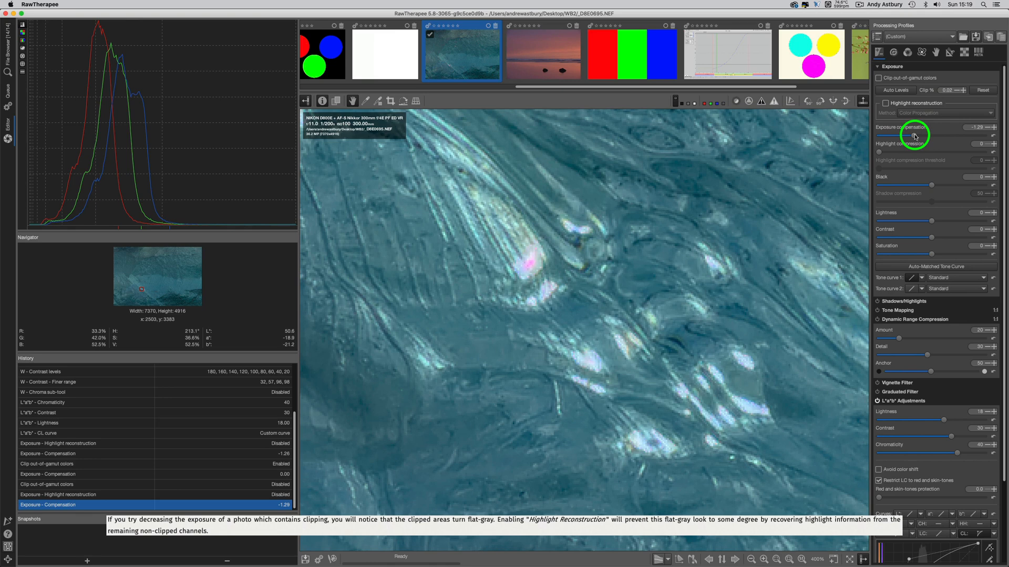
left_click(879, 79)
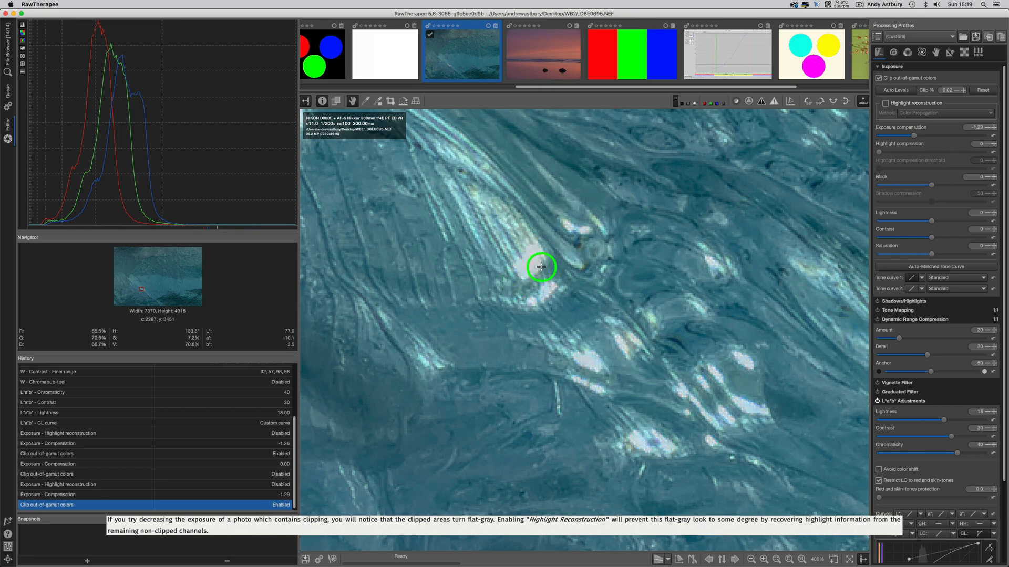
left_click(909, 136)
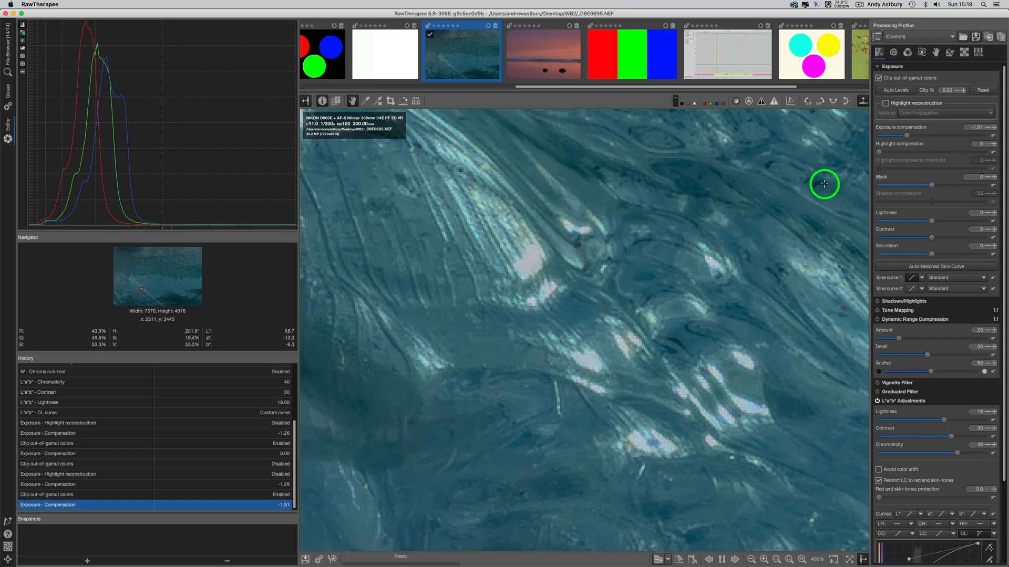
Enable highlight reconstruction with a Color Propagation blur of 2, and turn off clipping of out-of-gamut colors
left_click(887, 104)
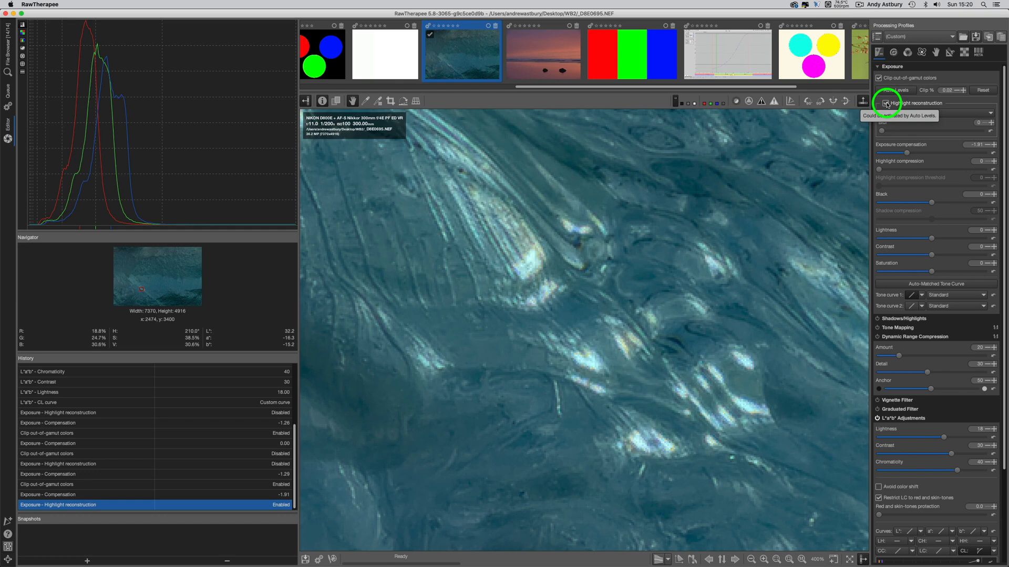
left_click(878, 79)
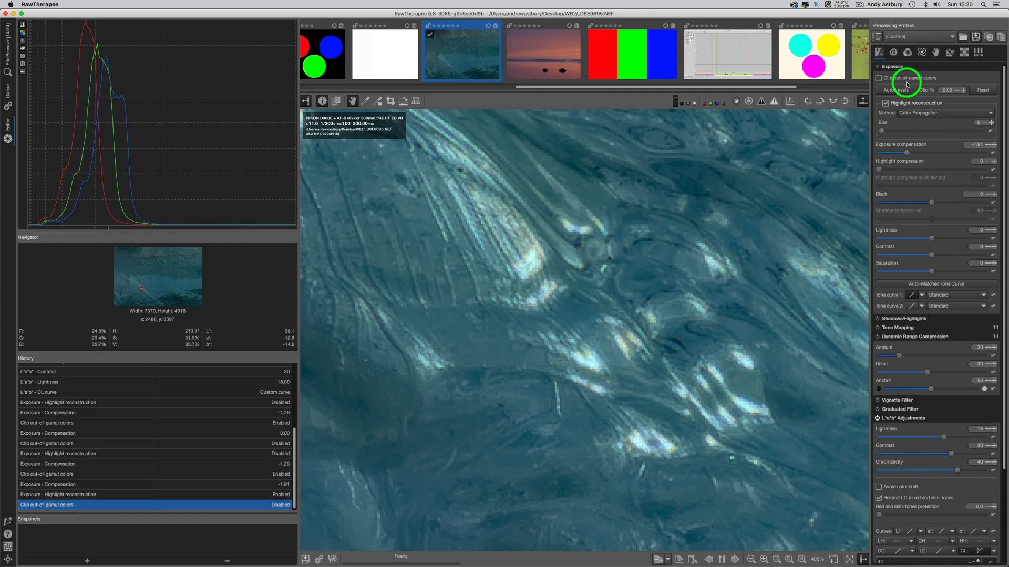
left_click(939, 131)
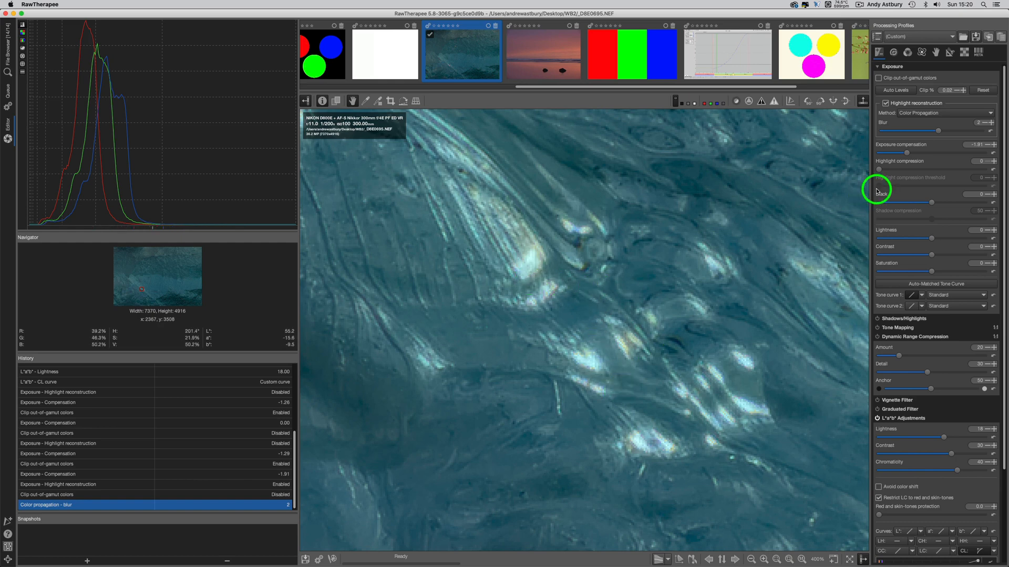
Turn clipping of out-of-gamut colors back on and reset exposure compensation to 0.00
left_click(879, 79)
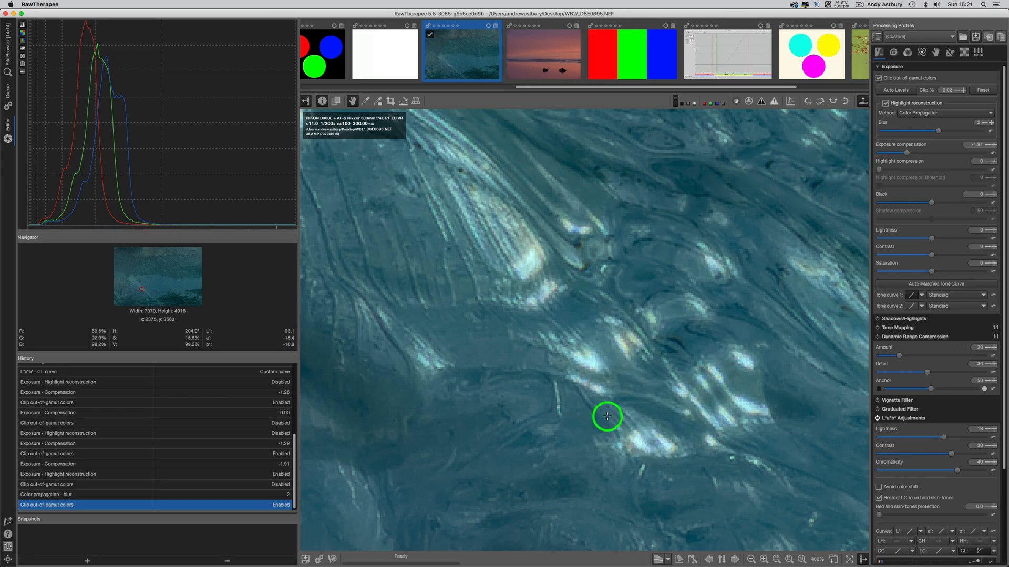
left_click(992, 154)
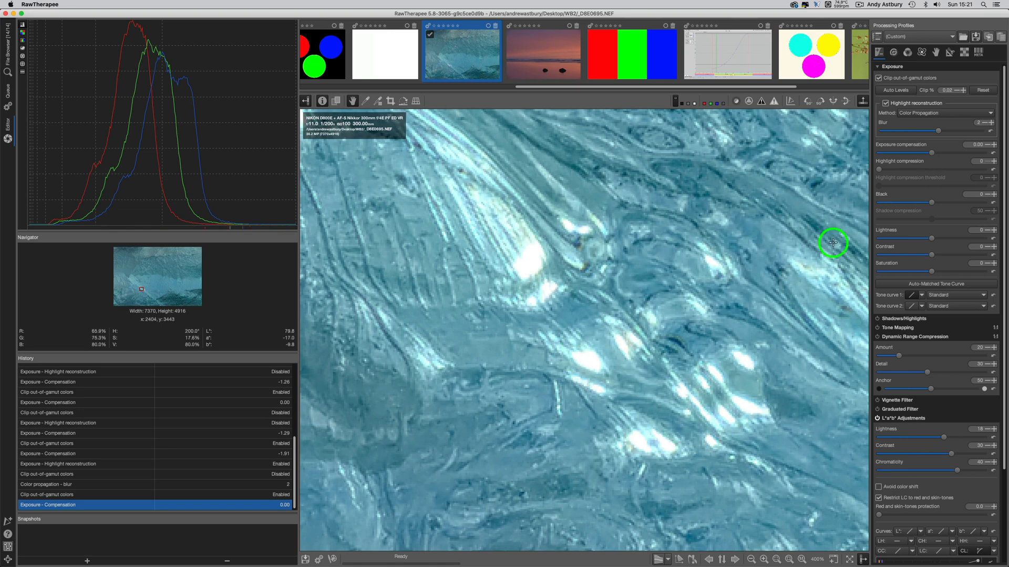
Set highlight compression to 203 with a threshold of 71, and raise the Color Propagation blur to 4
left_click(906, 170)
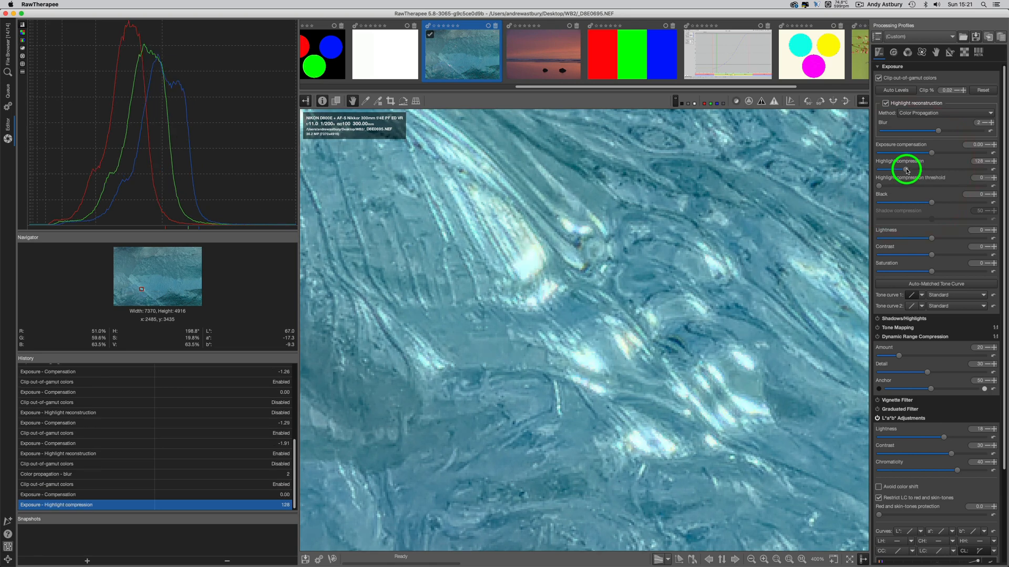
left_click(976, 132)
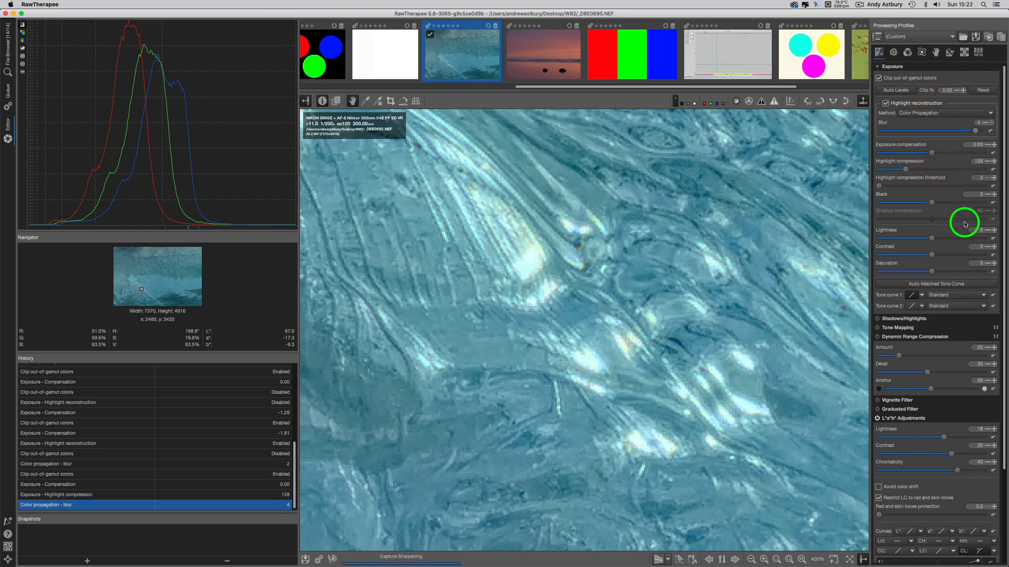
left_click(923, 170)
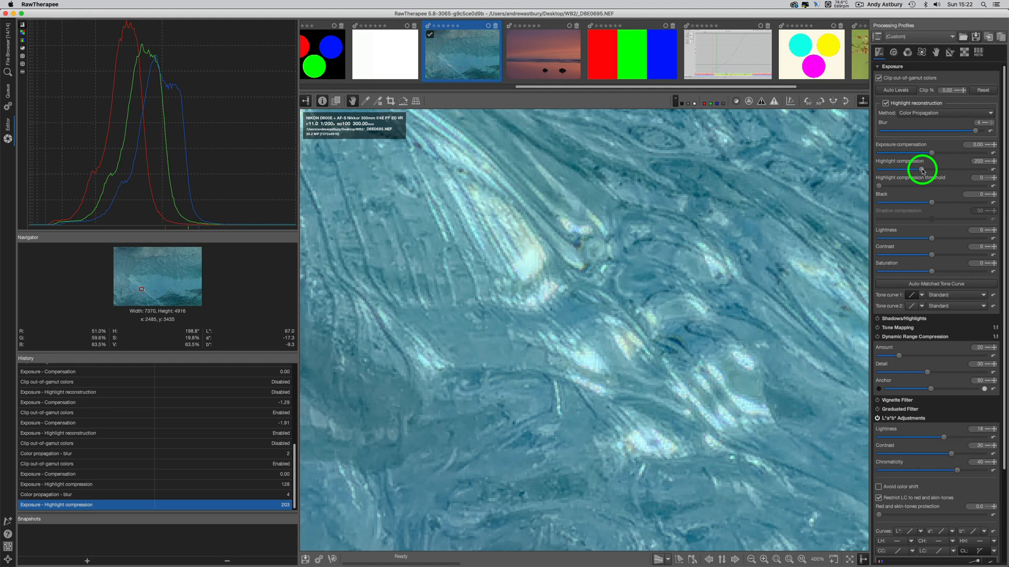
left_click(960, 186)
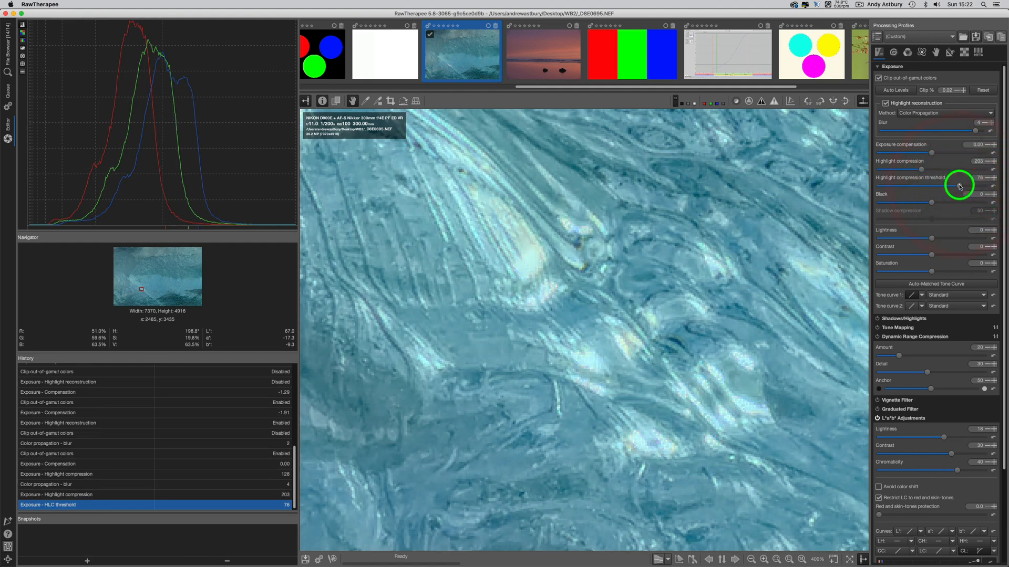
left_click_drag(959, 186, 952, 186)
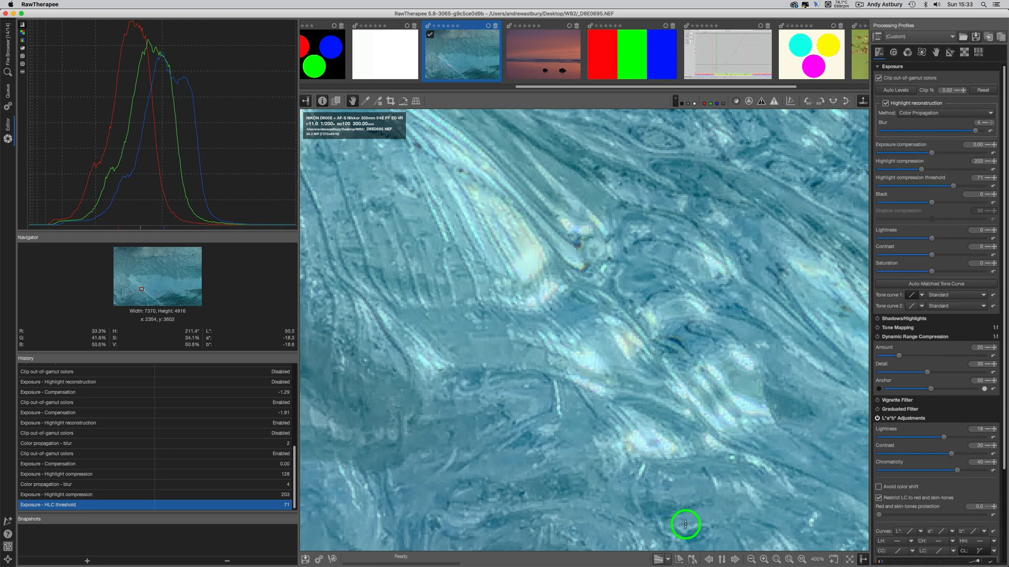
Examine the edited ice photo in full and at 100%, and open the color settings
left_click(777, 560)
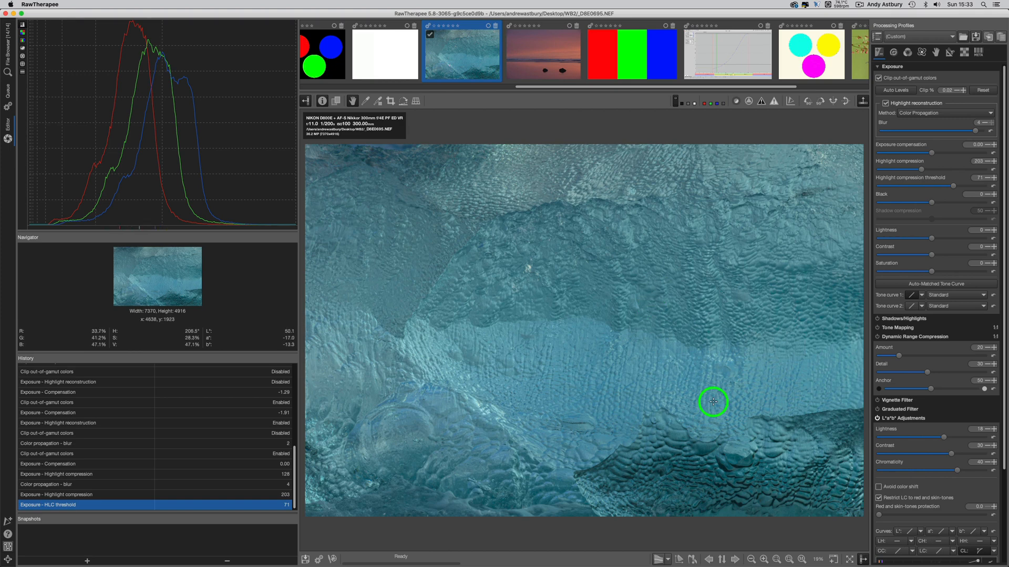
left_click(801, 560)
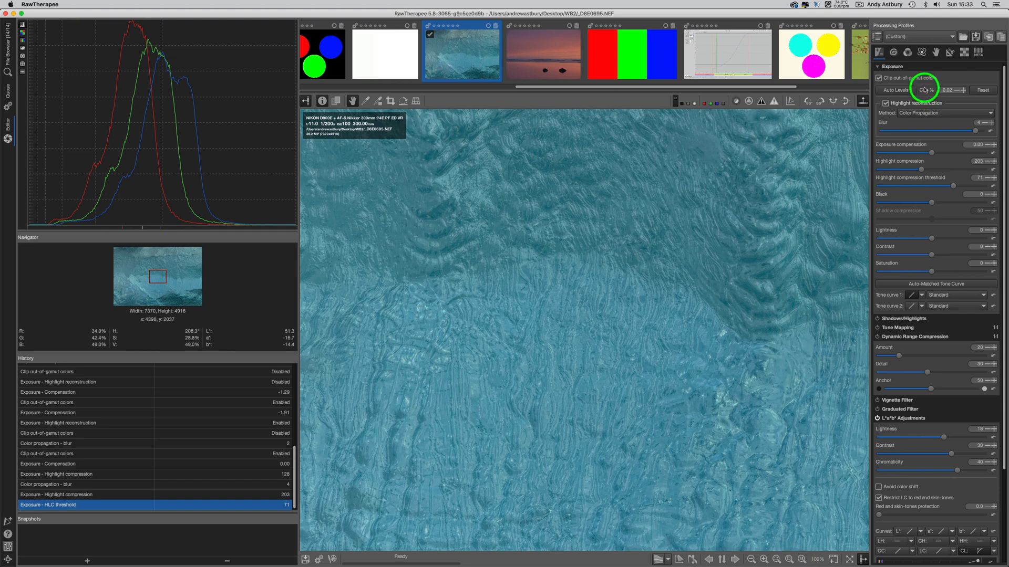
left_click(908, 52)
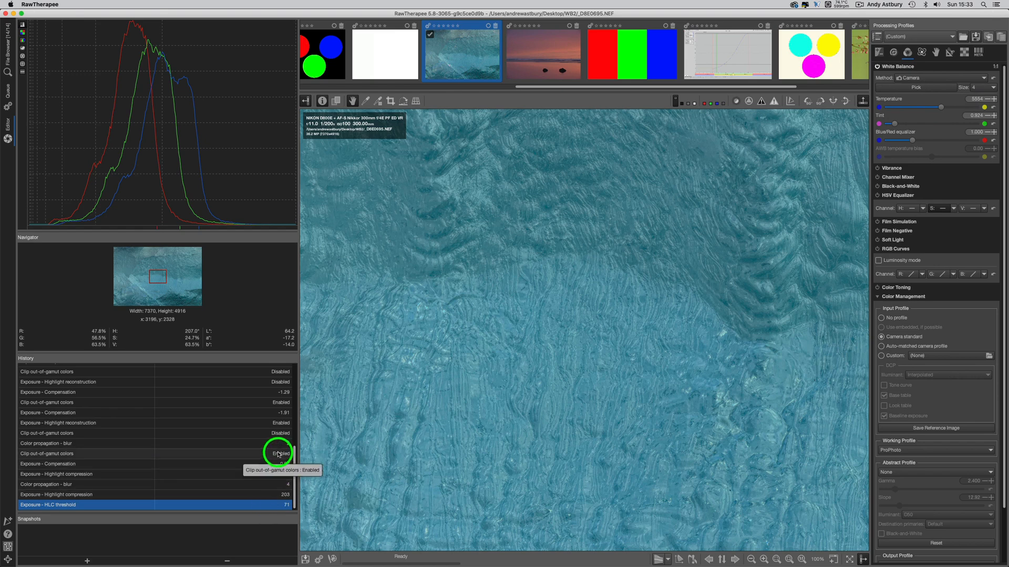
Compare the photo's originally loaded state with its recent edits by stepping through the edit history
scroll(260, 421, "up", 3)
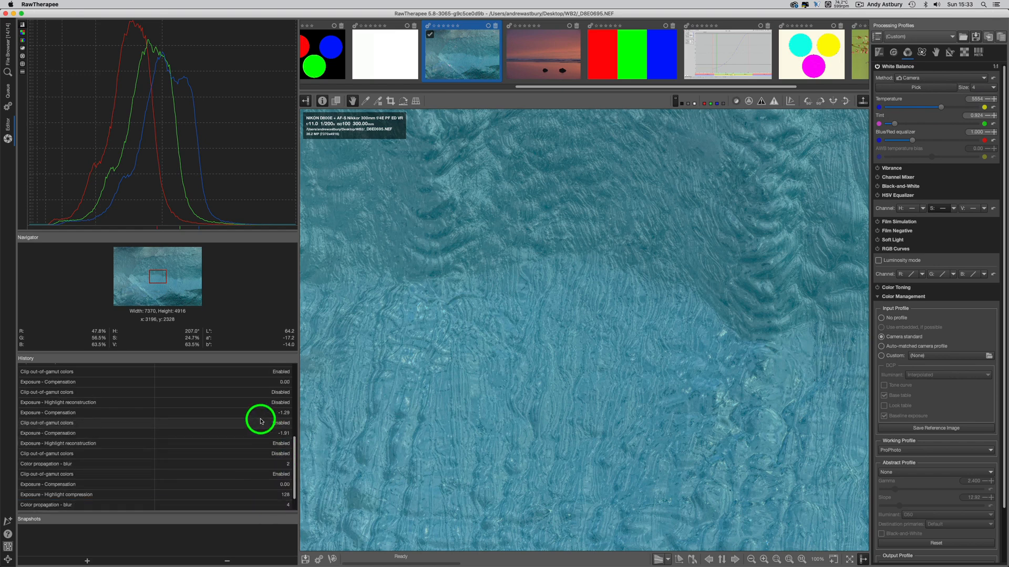
scroll(261, 421, "up", 6)
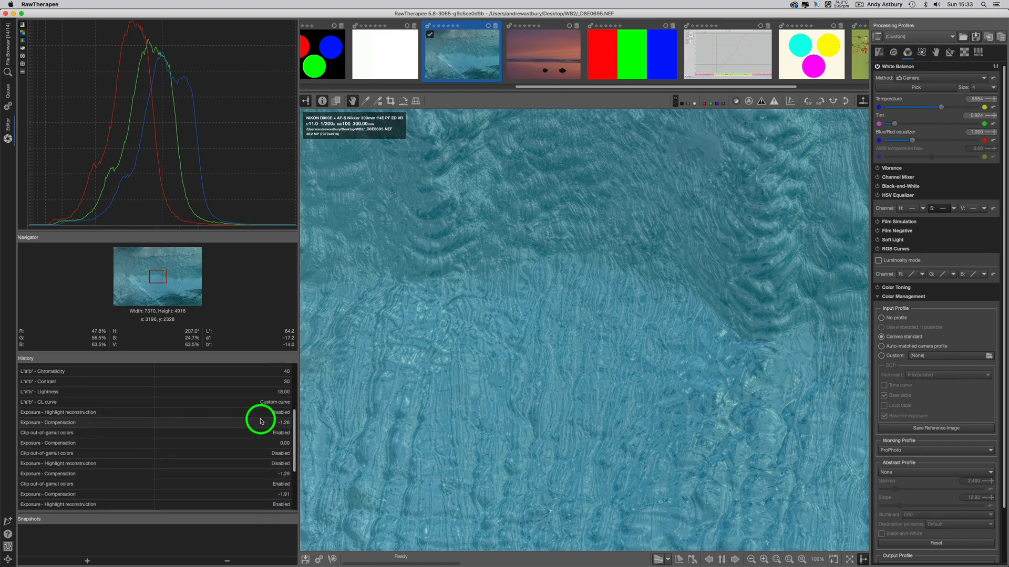
scroll(261, 421, "up", 3)
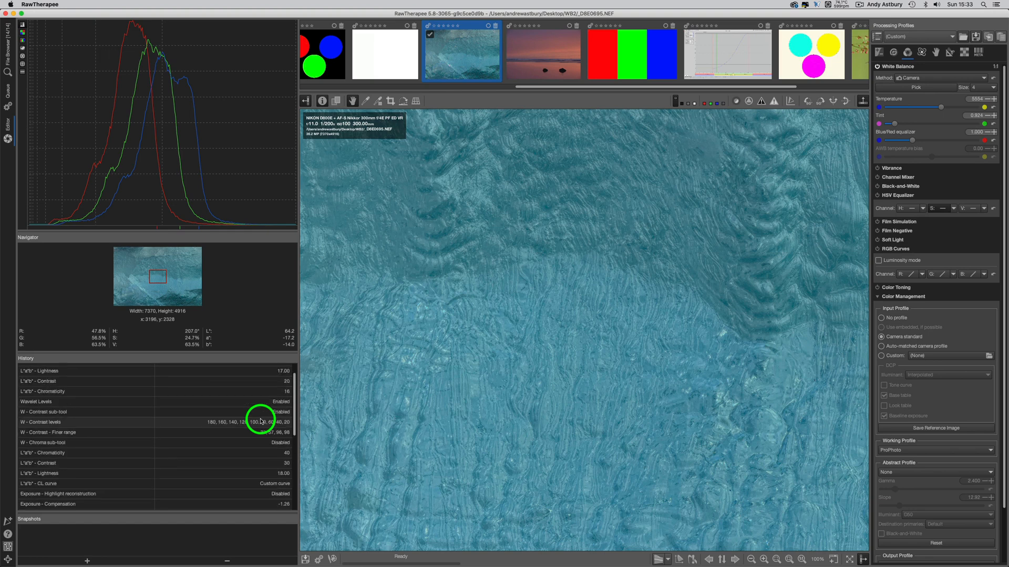
scroll(261, 421, "up", 2)
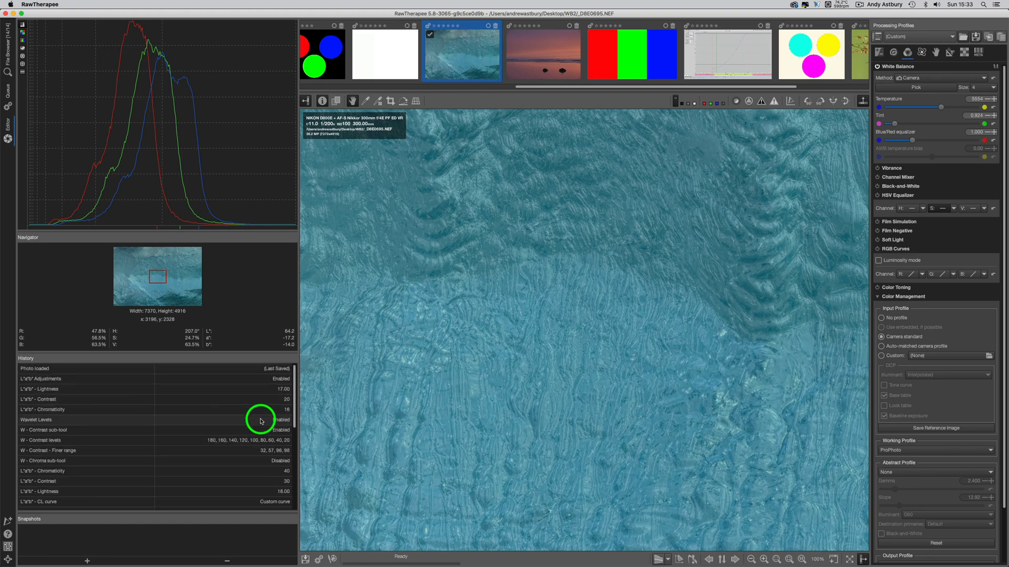
left_click(282, 373)
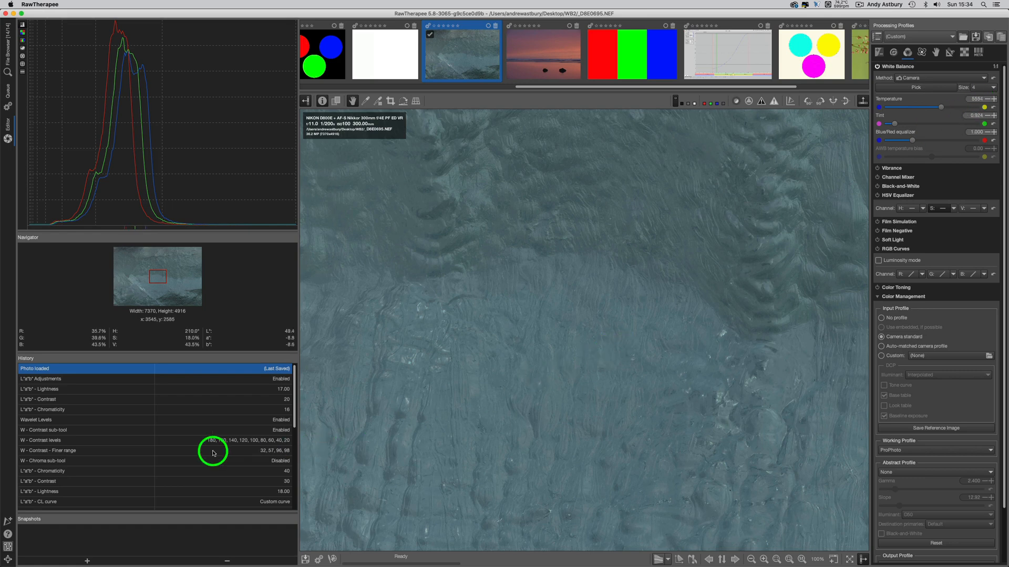
scroll(187, 455, "down", 5)
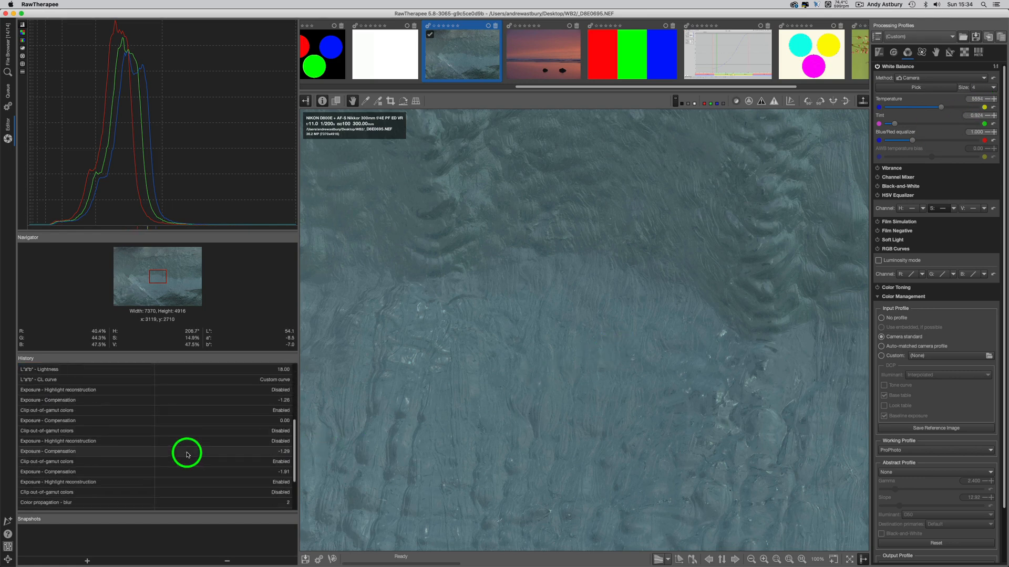
scroll(187, 455, "down", 3)
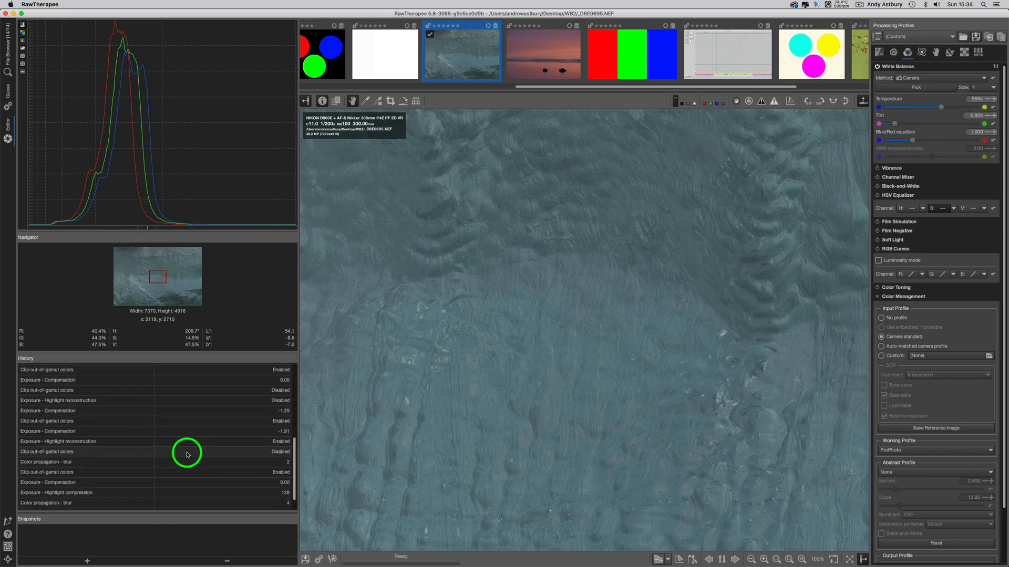
left_click(190, 504)
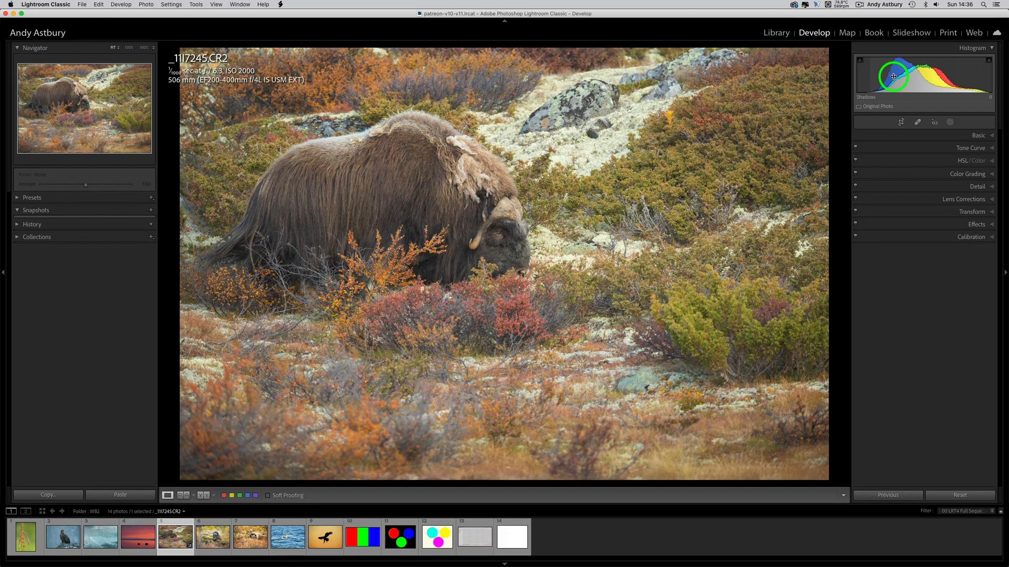
In Lightroom Classic, reset all develop settings of the musk ox photo
left_click_drag(893, 77, 896, 76)
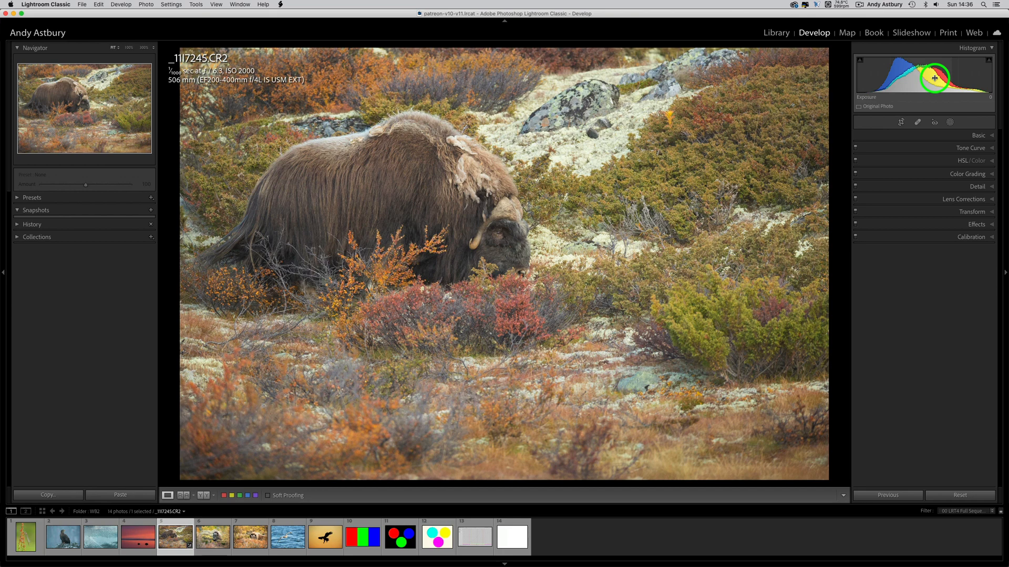
right_click(468, 285)
mouse_move(479, 288)
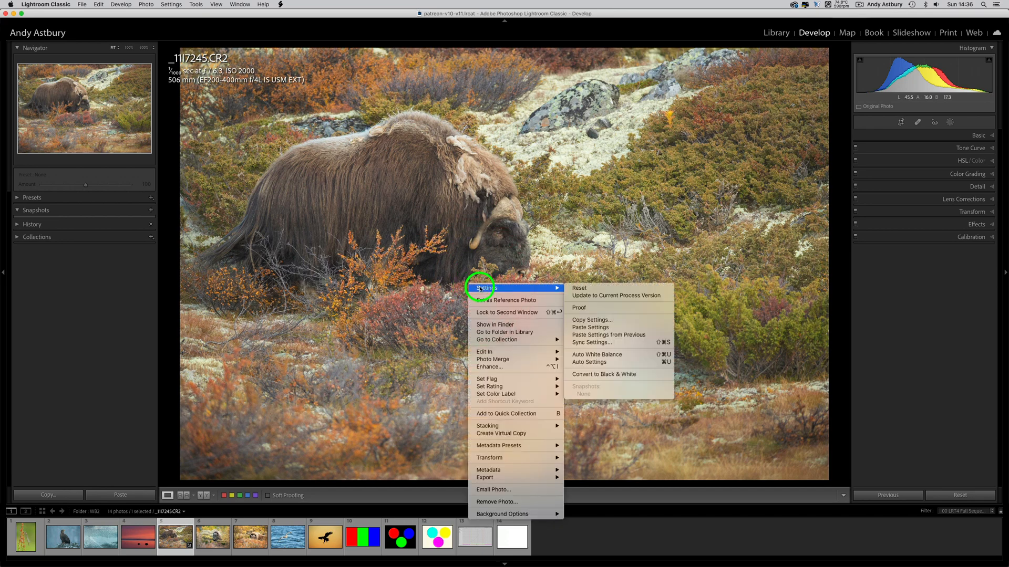
left_click(579, 289)
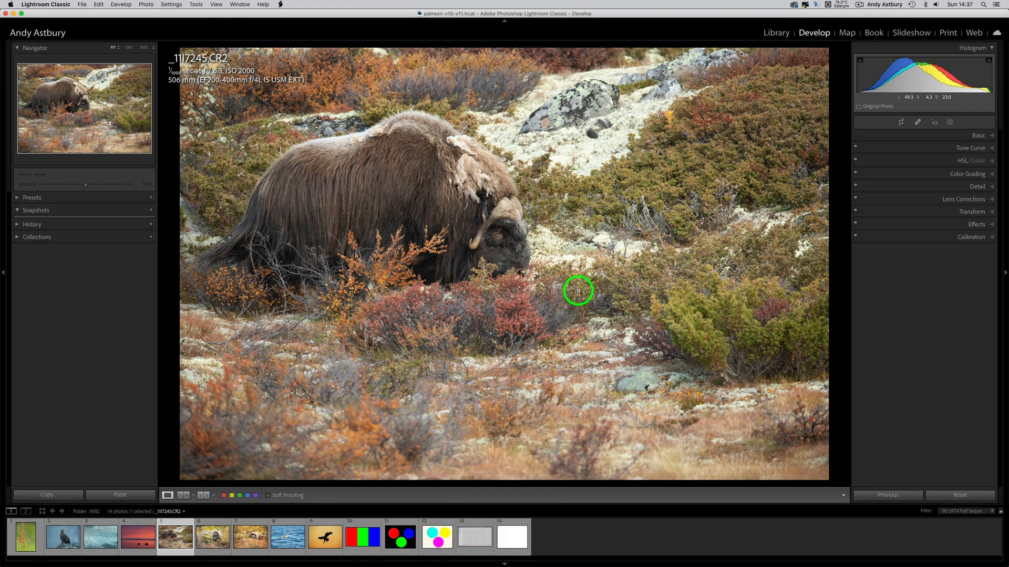
Locate the musk ox raw file in Finder, and open it in RawDigger with its histogram displayed
right_click(421, 266)
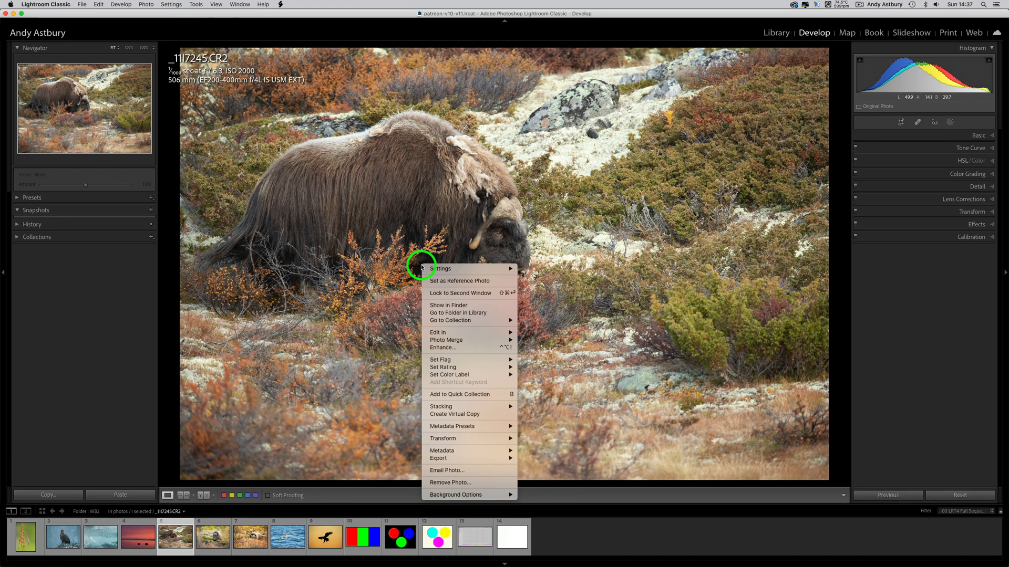
left_click(450, 305)
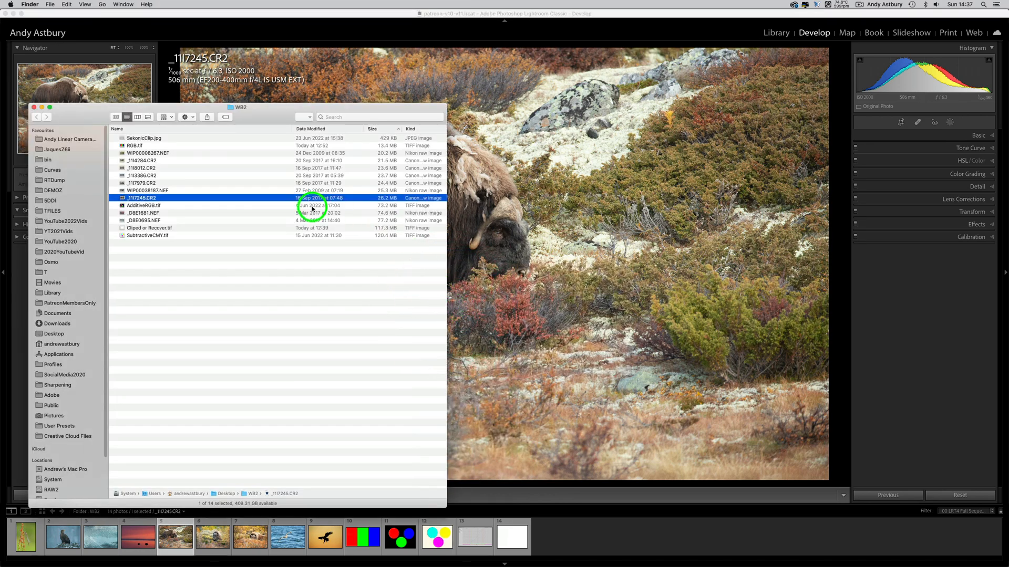
right_click(204, 198)
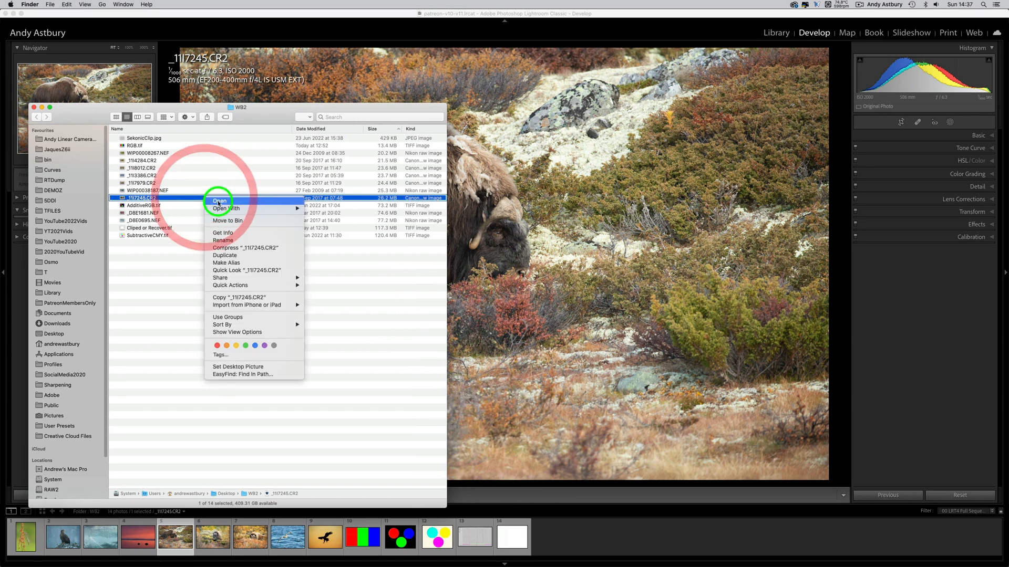
mouse_move(225, 208)
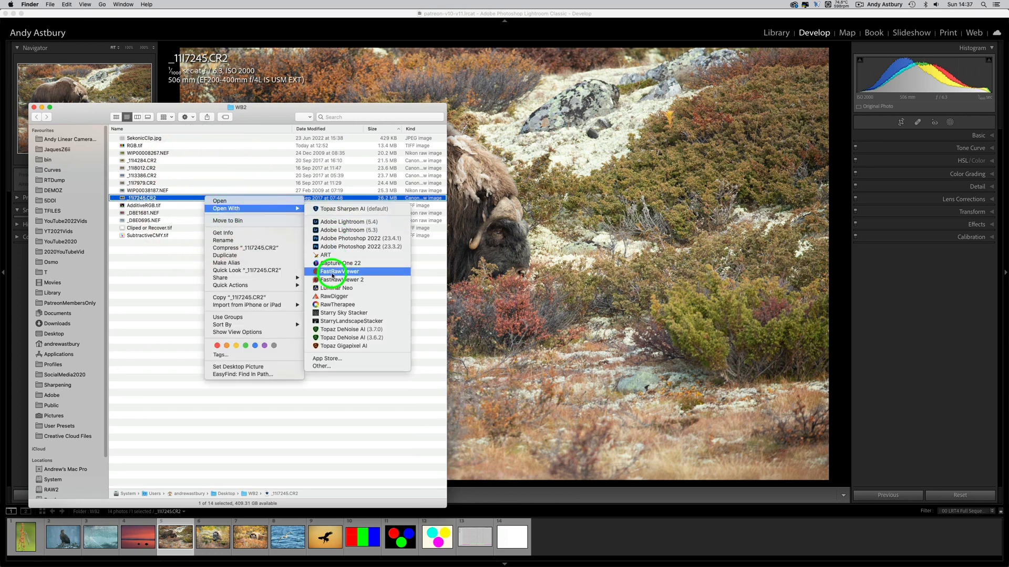
left_click(330, 298)
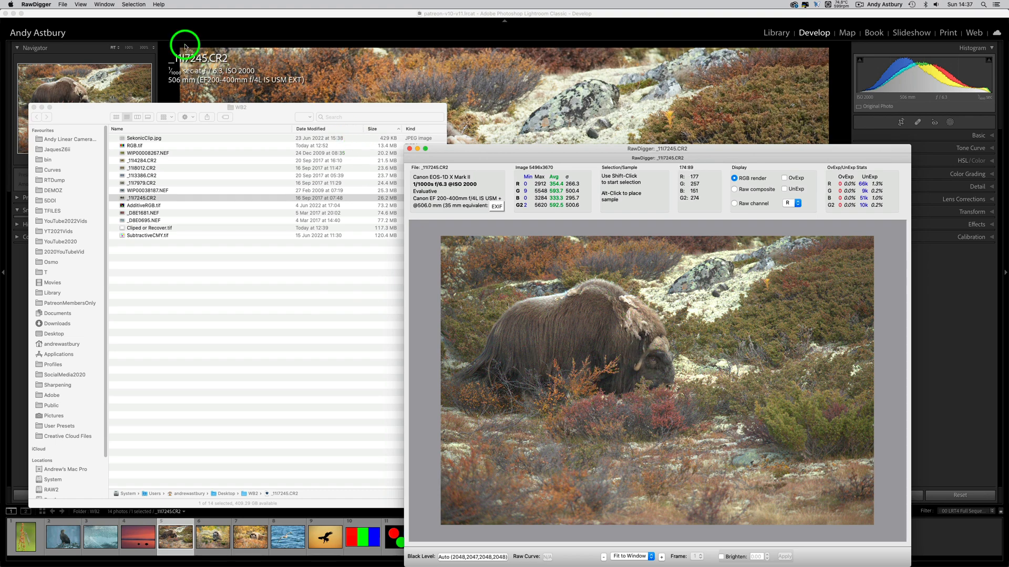
left_click(100, 5)
left_click(104, 14)
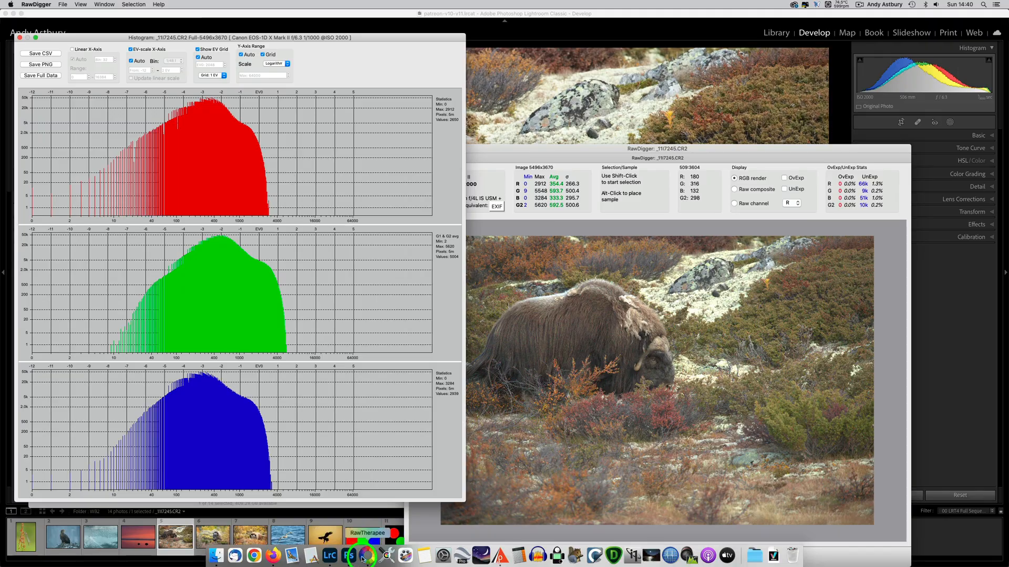
Switch to RawTherapee and open the grazing musk ox photo _11I7245.CR2 for editing
left_click(364, 561)
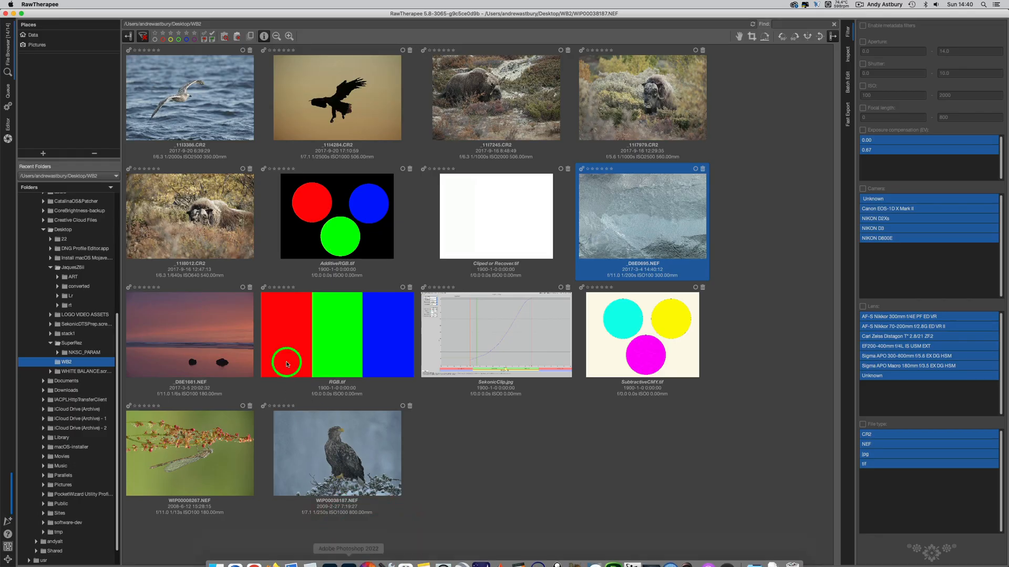
left_click(274, 238)
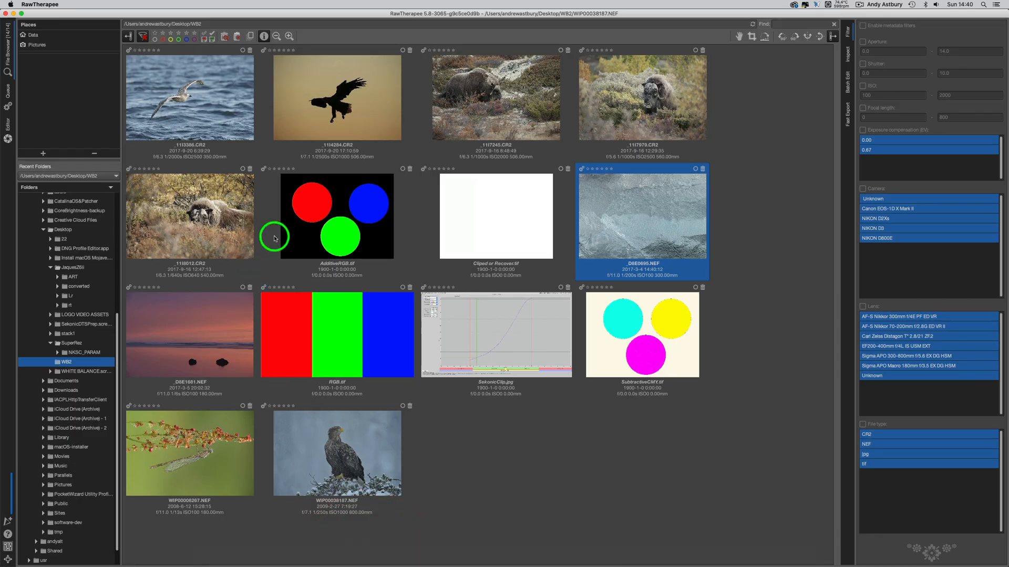
left_click(493, 108)
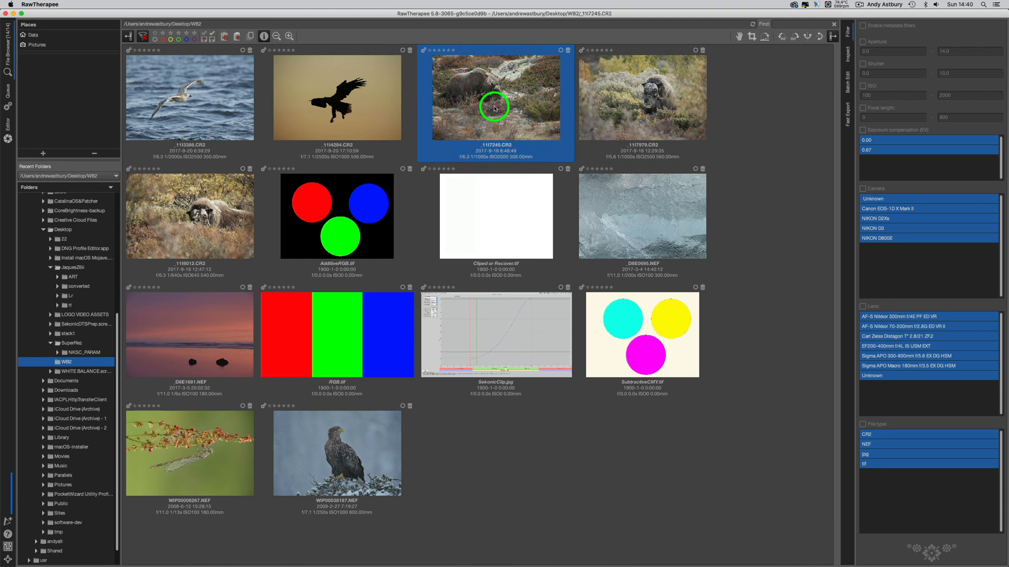
double_click(494, 109)
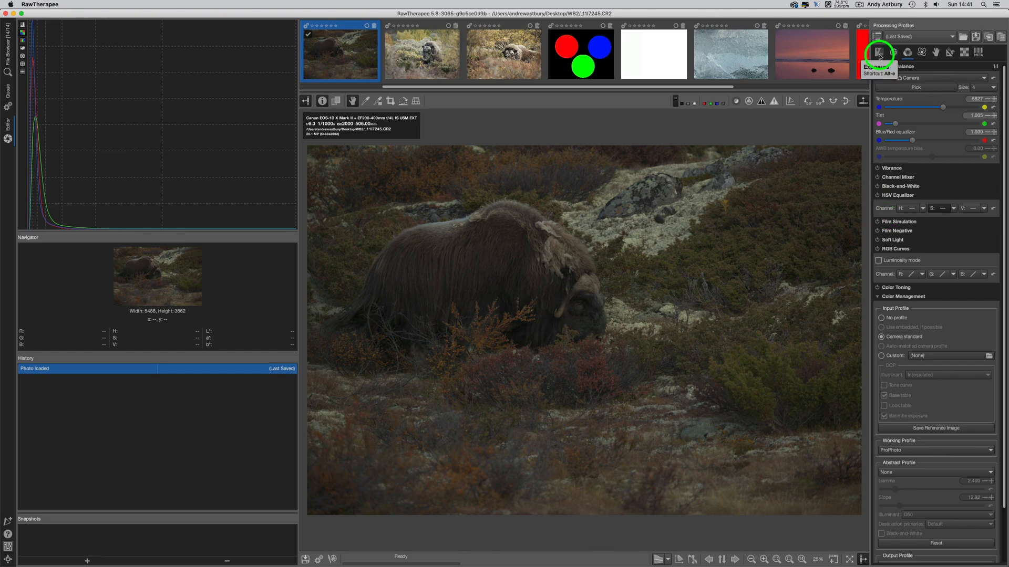
Raise exposure compensation to 2.10, and switch the histogram from raw data to the processed image
left_click(880, 55)
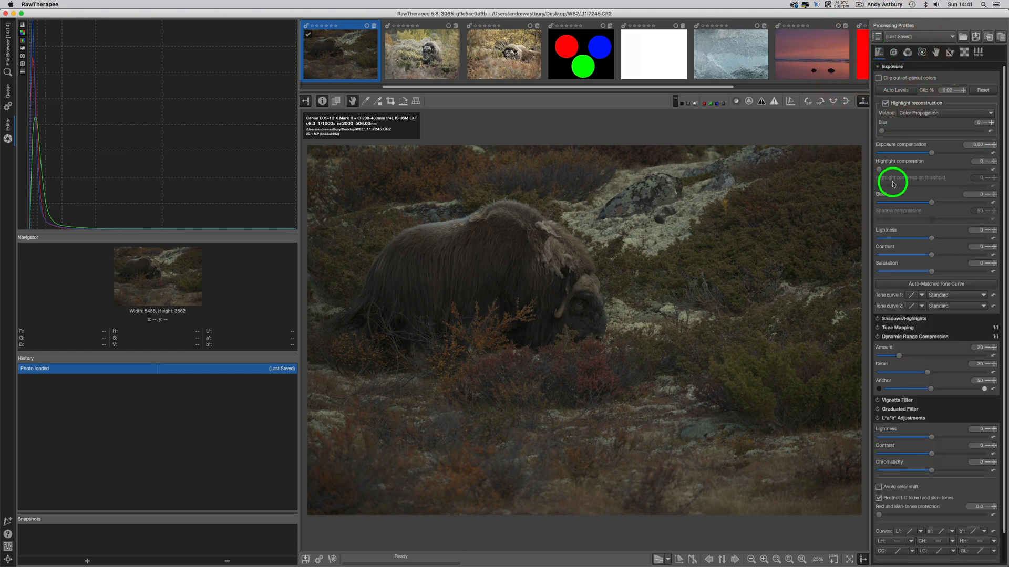
mouse_move(932, 155)
left_mouse_down()
mouse_move(959, 155)
mouse_move(944, 155)
left_mouse_up()
left_click(951, 156)
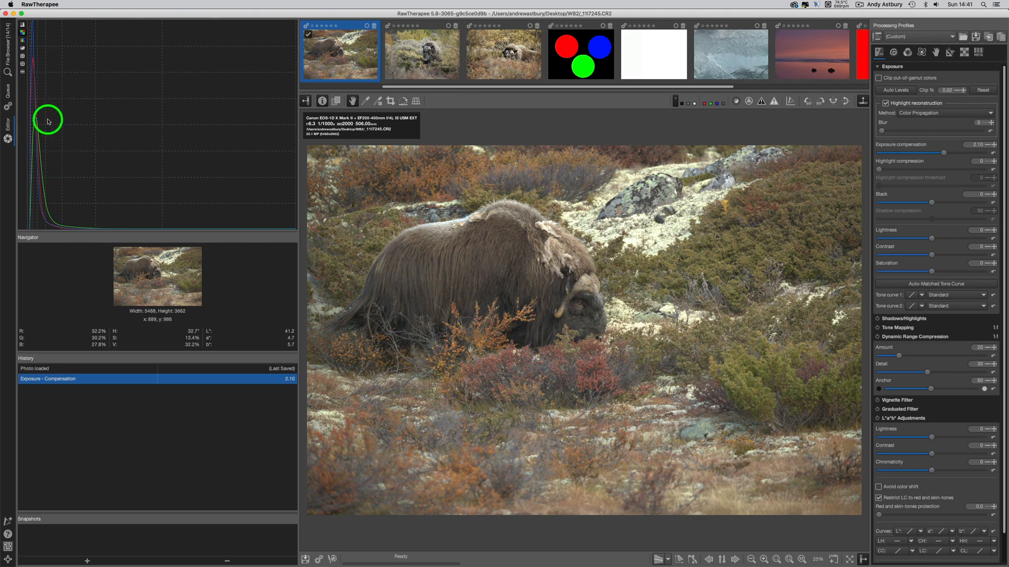
left_click(23, 25)
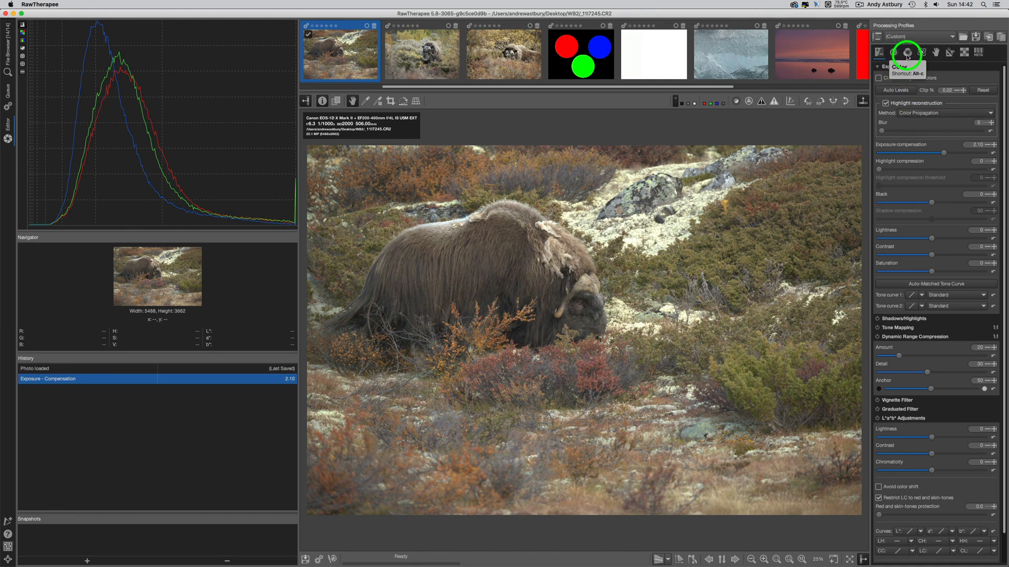
Set the white balance method to automatic RGB grey
left_click(907, 53)
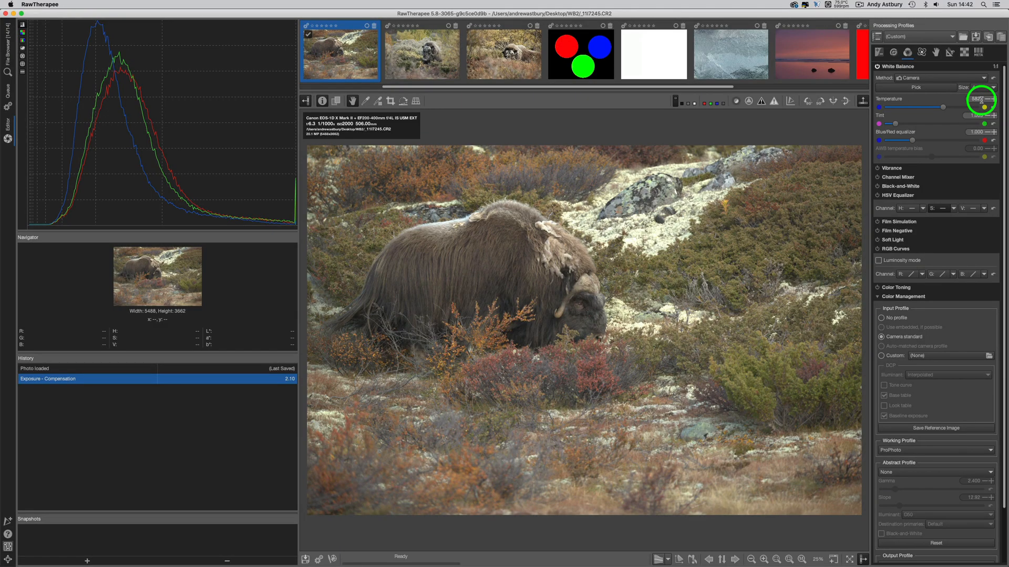
left_click(913, 79)
mouse_move(912, 89)
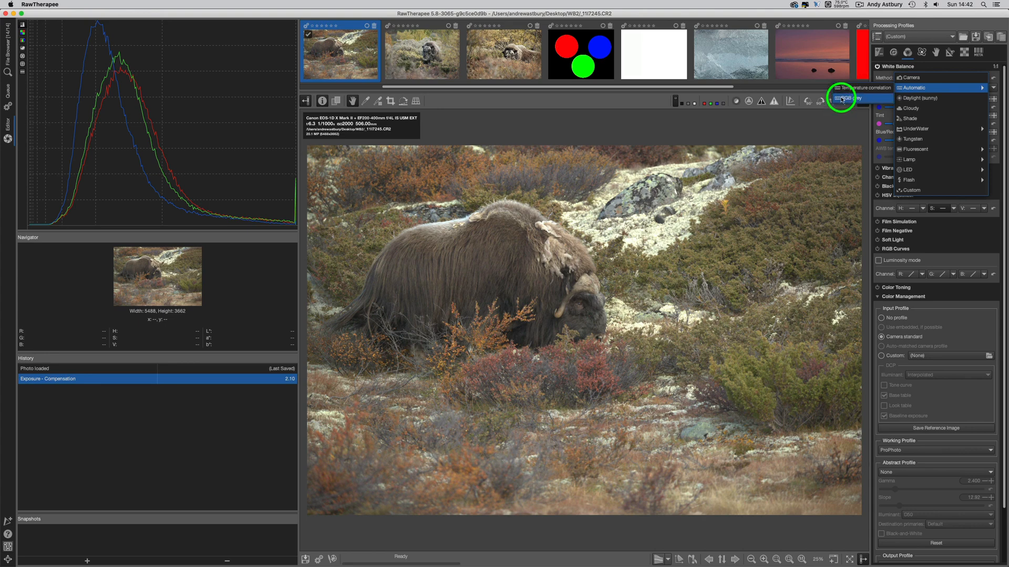
left_click(843, 98)
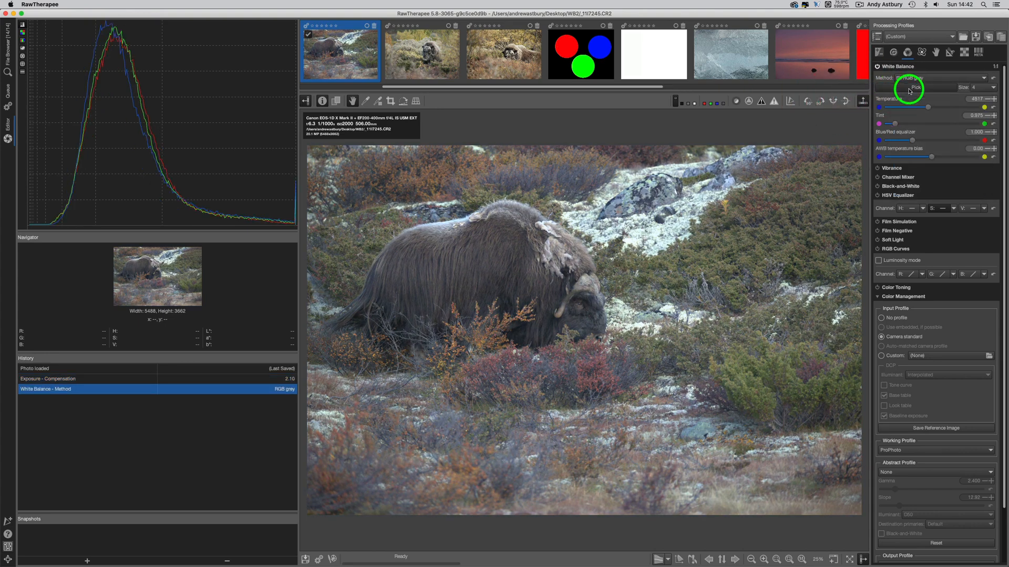
Set the white balance method to automatic Temperature correlation
left_click(905, 80)
mouse_move(905, 79)
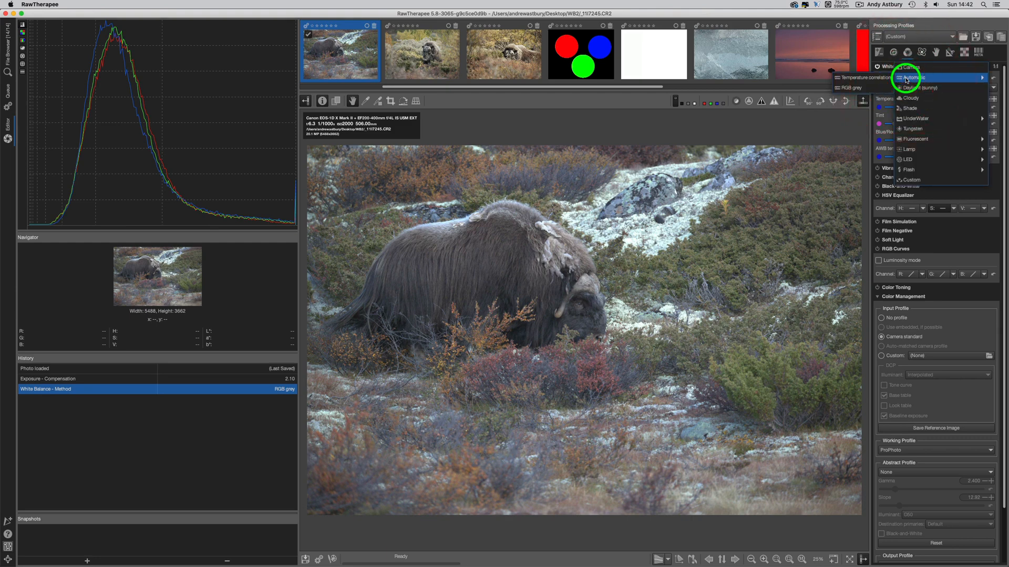
left_click(885, 80)
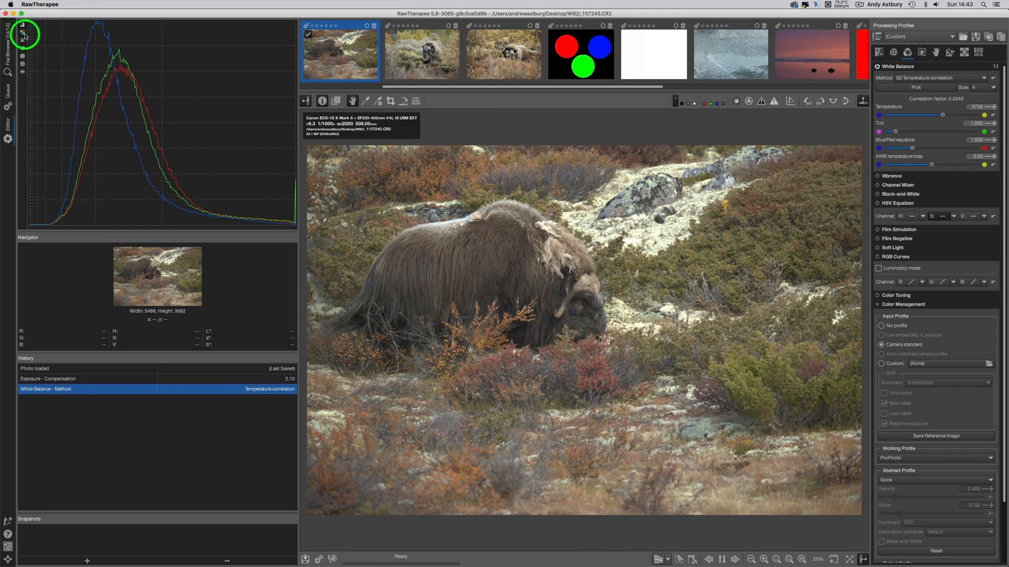
Compare the musk ox photo's raw histogram with the histogram of the processed image
left_click(24, 35)
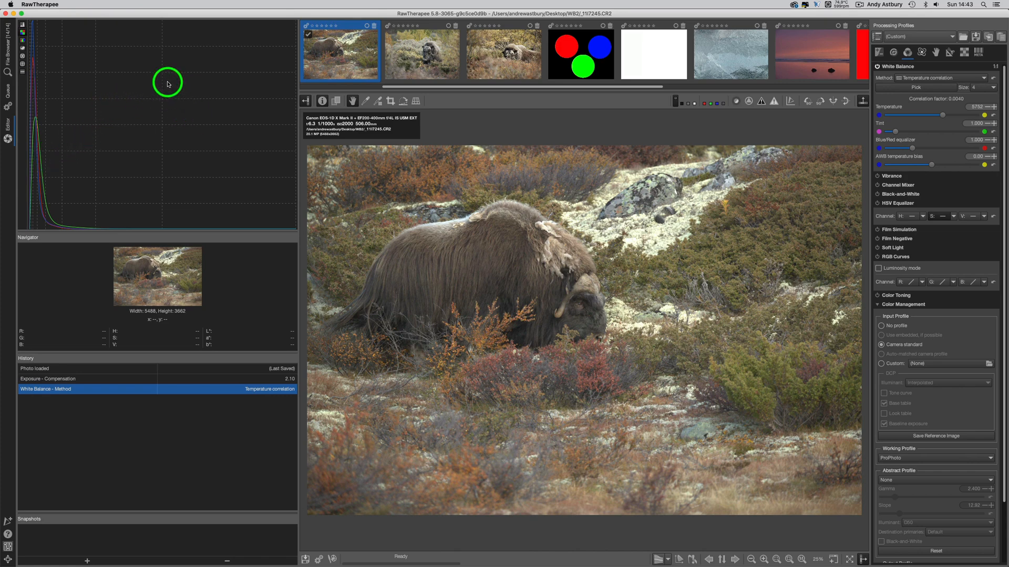
left_click(22, 25)
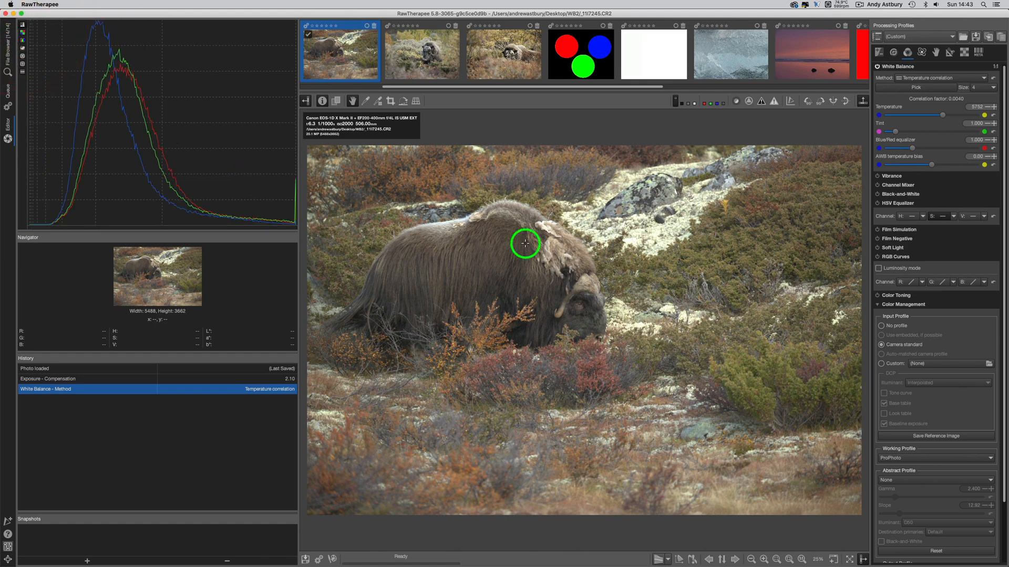
left_click(943, 115)
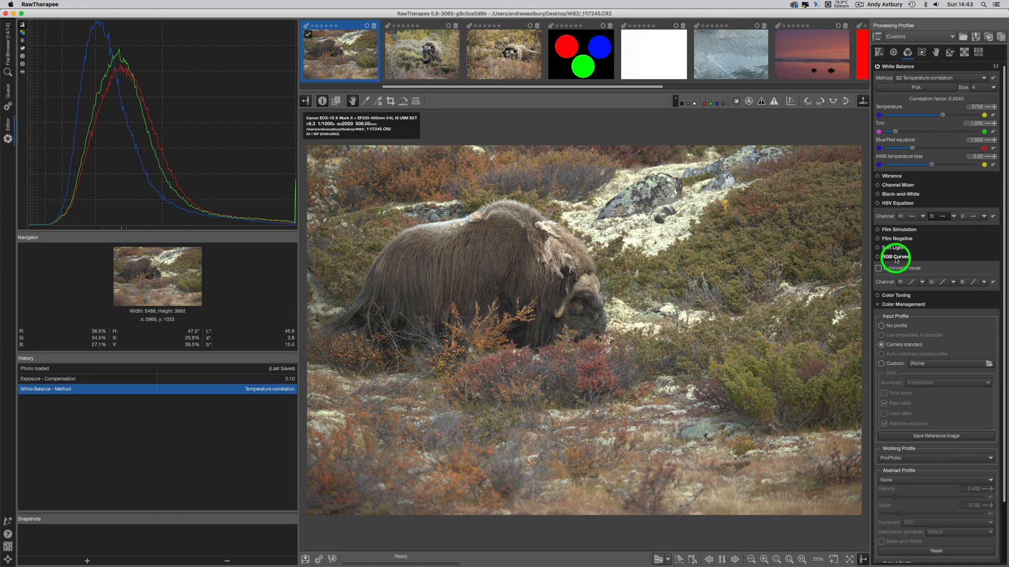
Reset exposure compensation to 0.00, and enable L*a*b* Adjustments with a lightness of 30
left_click(879, 53)
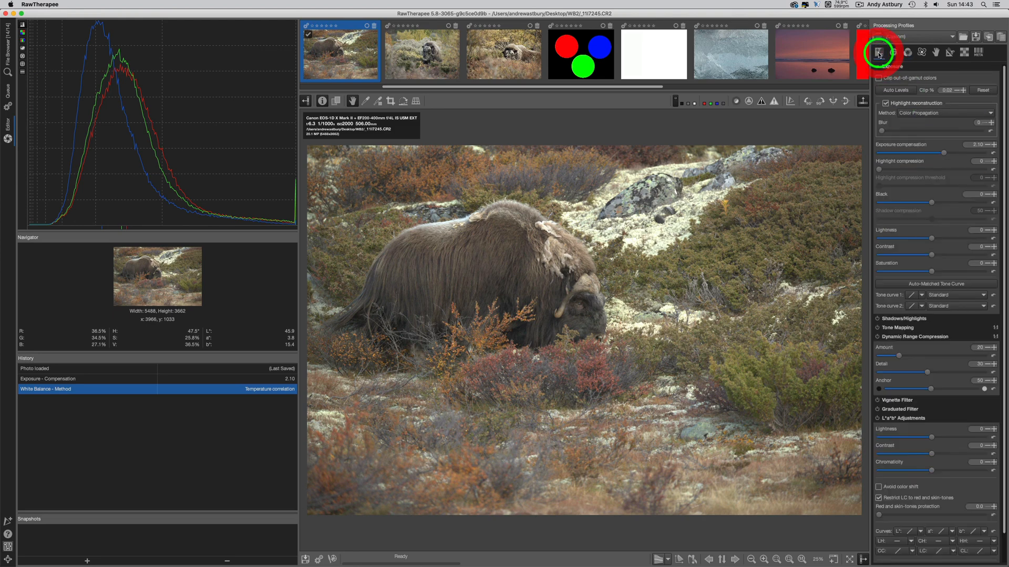
left_click(993, 153)
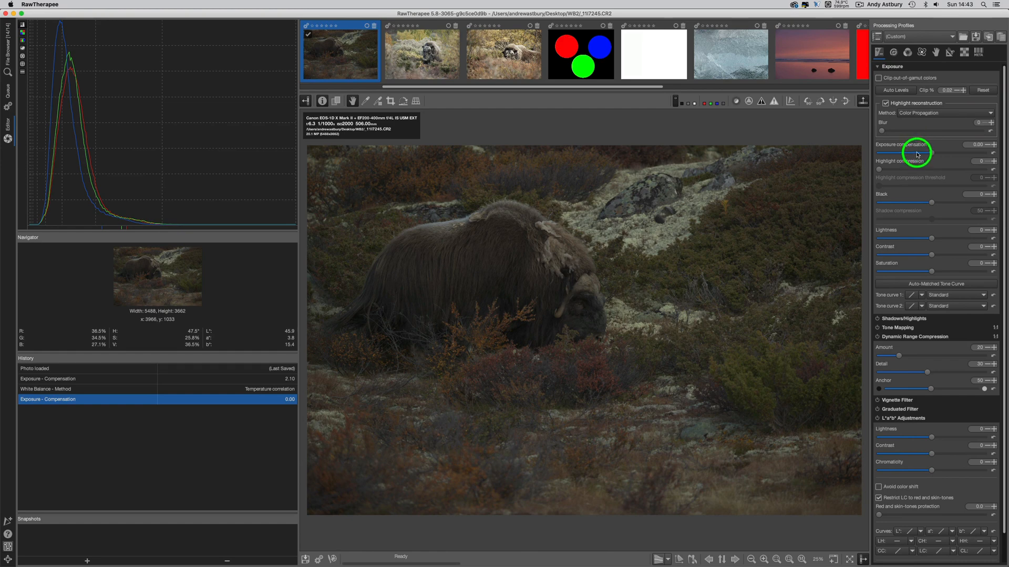
left_click(878, 418)
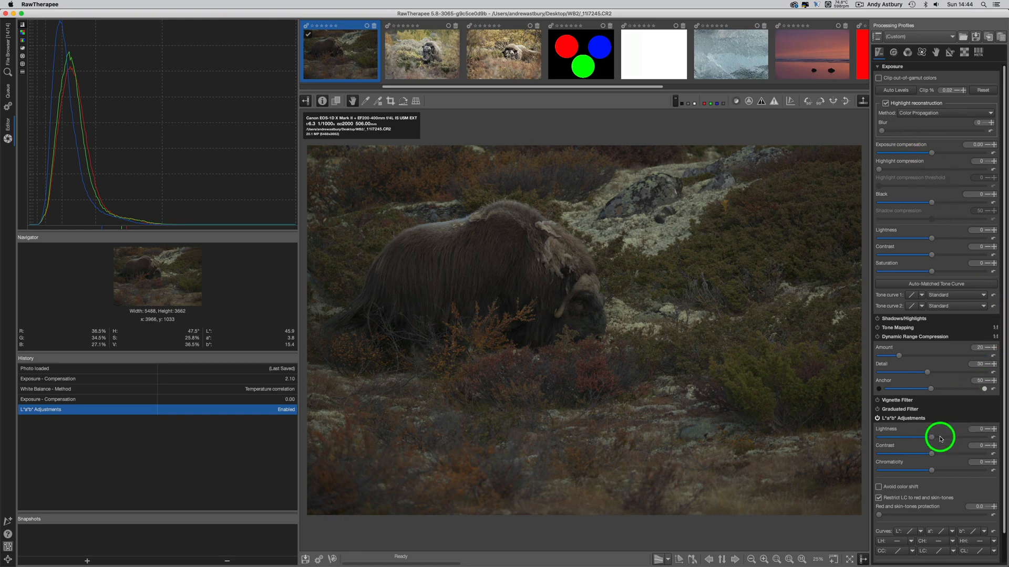
mouse_move(933, 440)
left_mouse_down()
mouse_move(961, 440)
mouse_move(953, 439)
left_mouse_up()
left_click(876, 416)
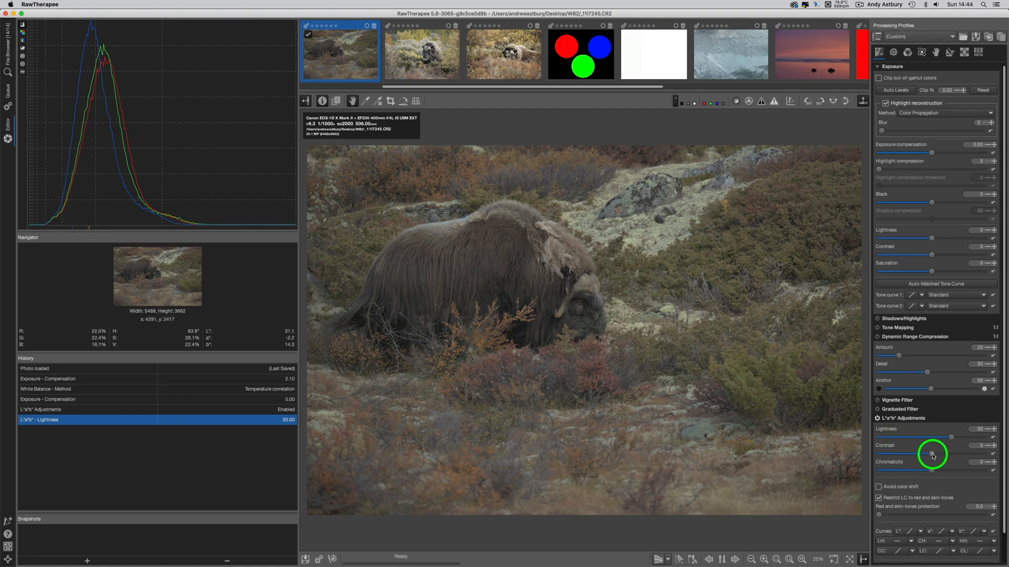
Set the L*a*b* contrast to 18, chromaticity to 44 and lightness to 39
left_click_drag(932, 455, 944, 458)
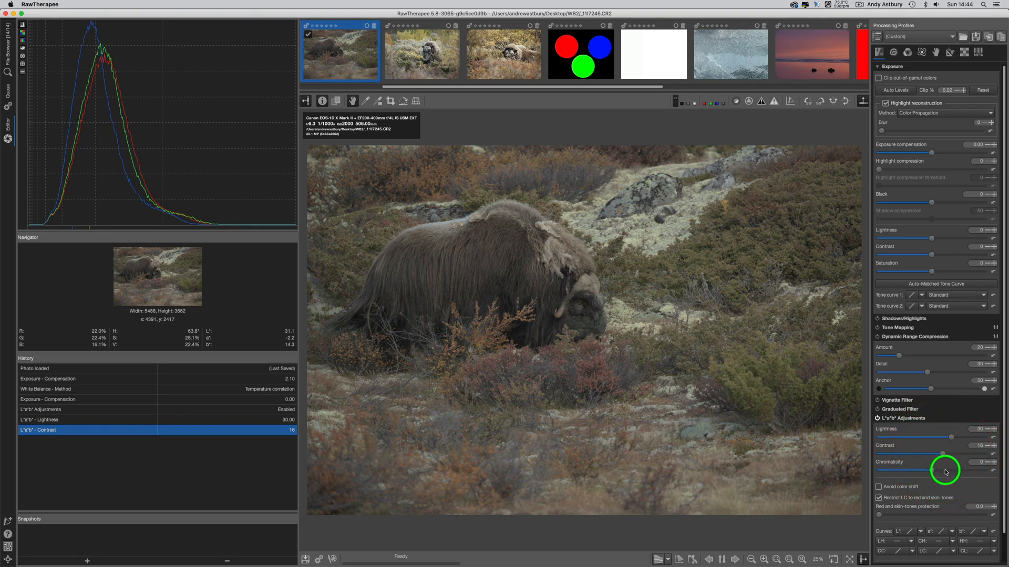
left_click(946, 471)
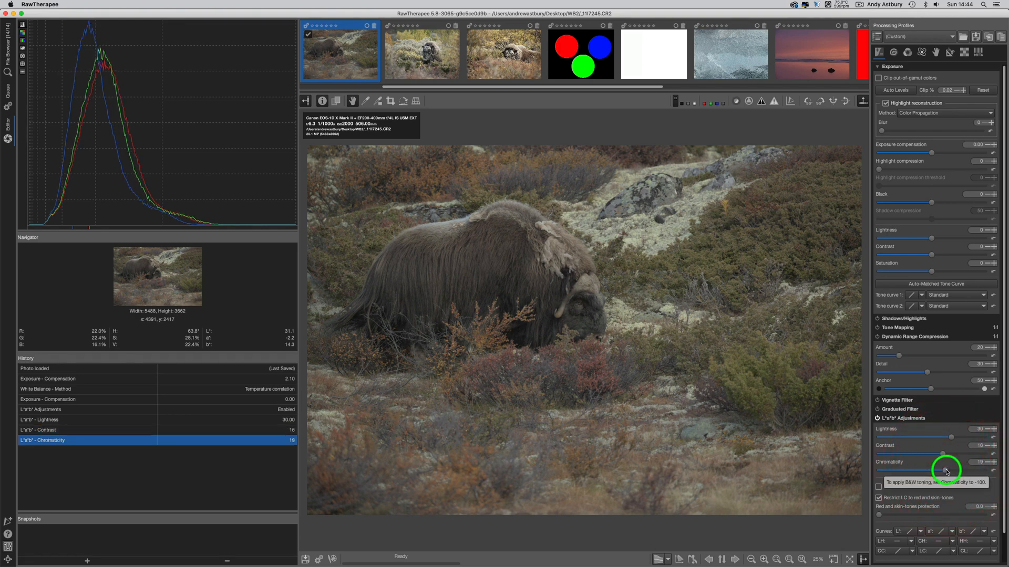
left_click_drag(946, 472, 958, 470)
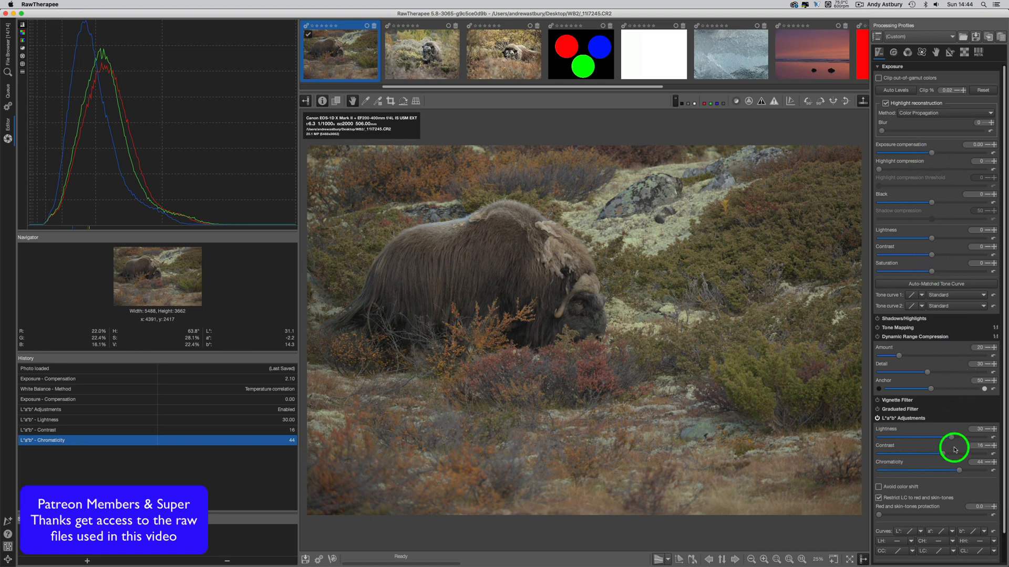
left_click_drag(951, 437, 957, 437)
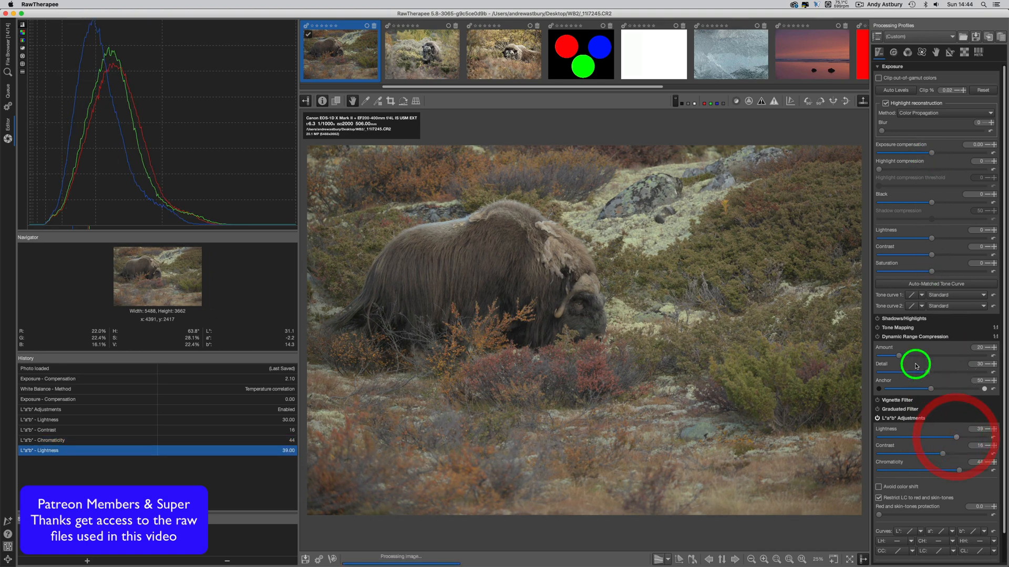
Set tone curve 1 to Weighted Standard mode with a standard curve type, and raise the curve slightly around its midpoint
left_click(938, 295)
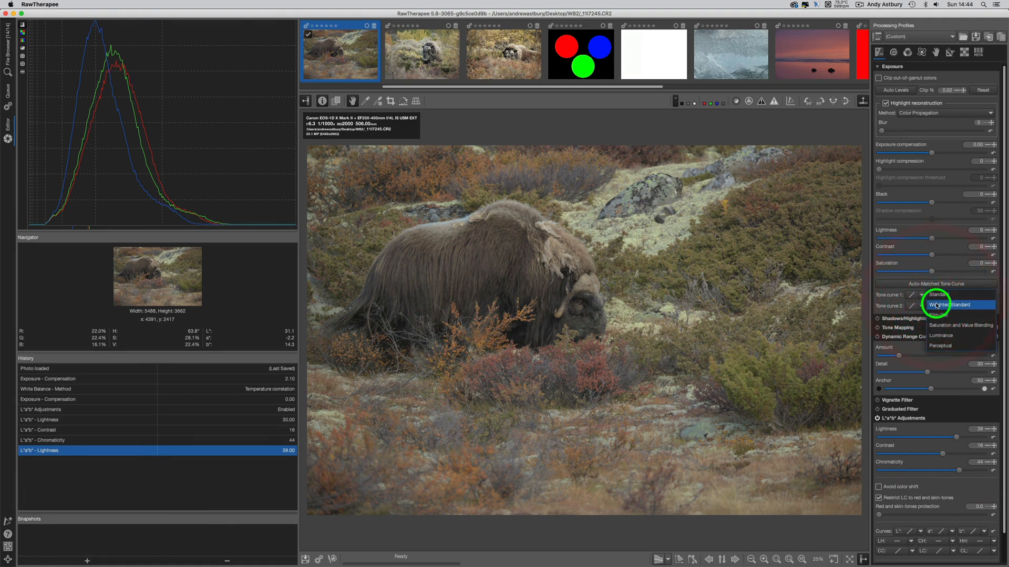
left_click(936, 305)
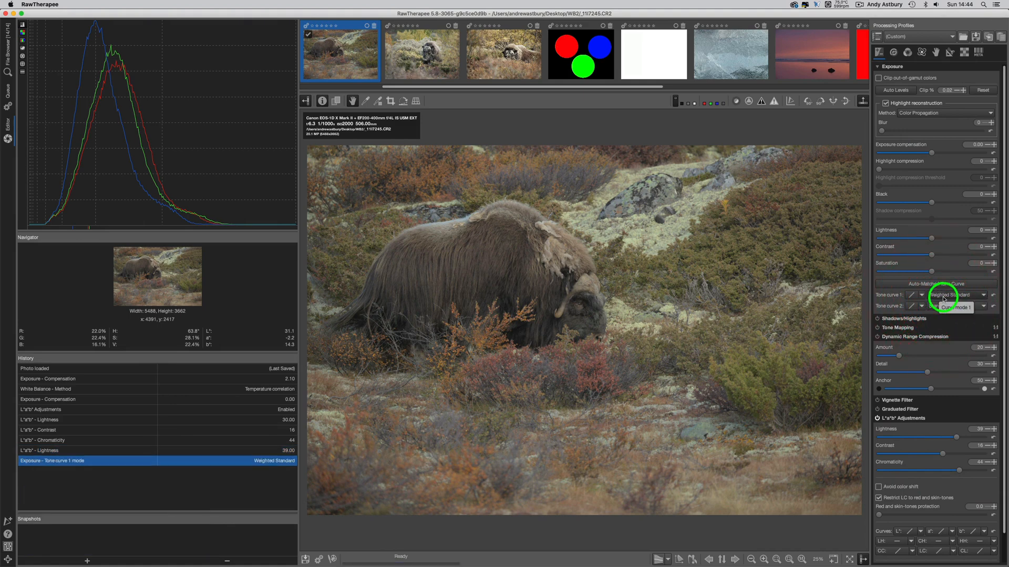
left_click(918, 295)
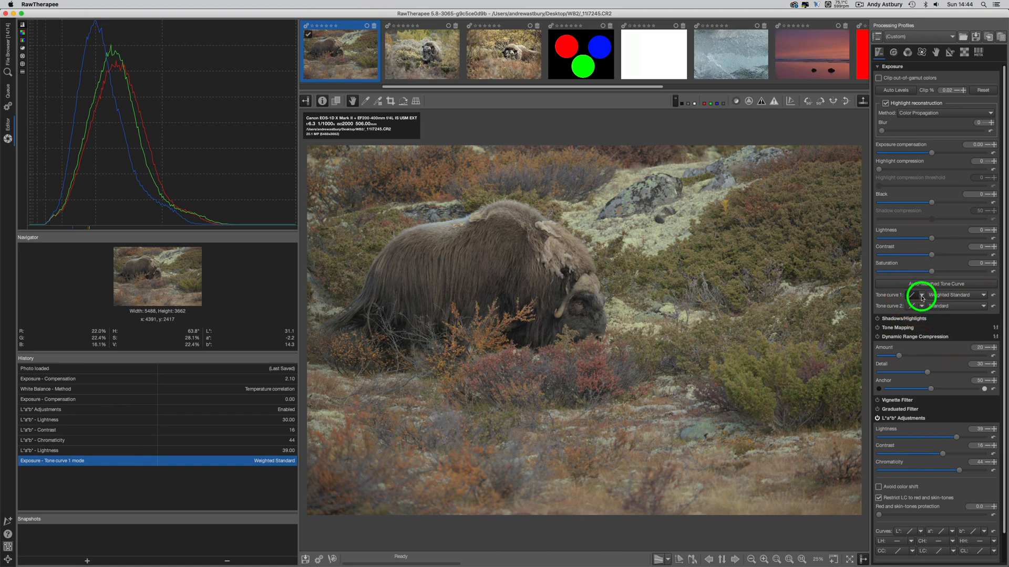
left_click(922, 297)
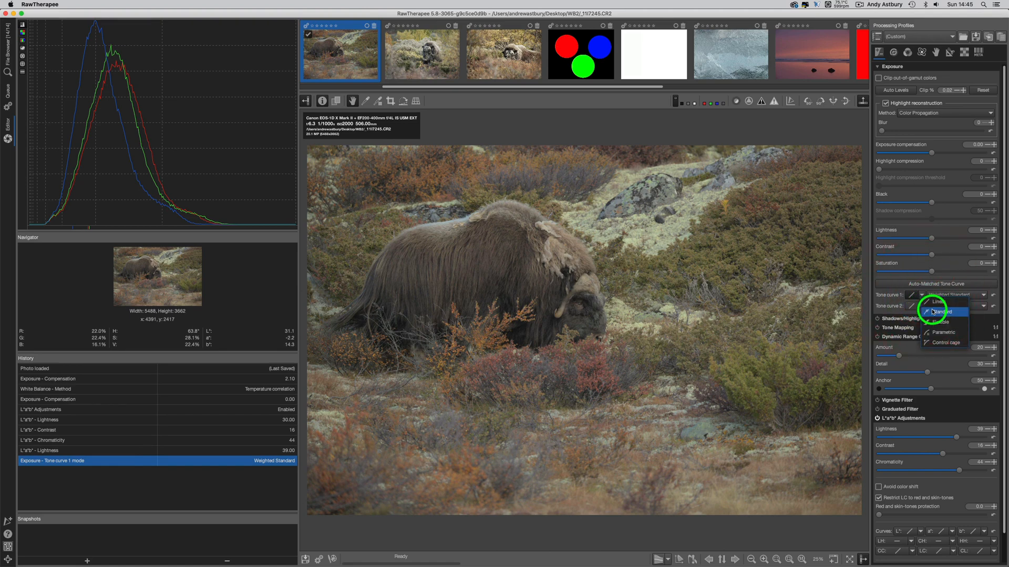
left_click(933, 312)
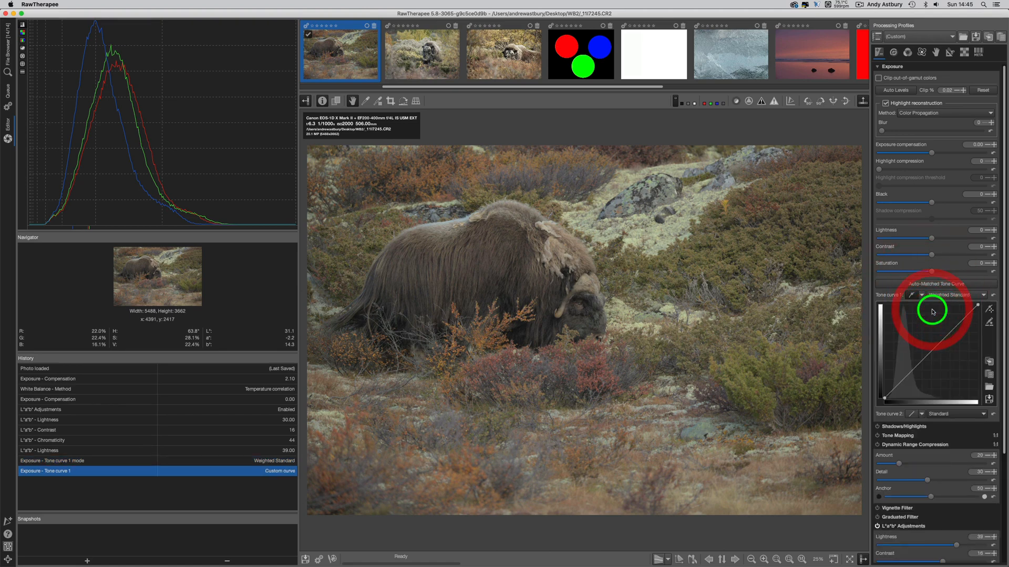
left_click(929, 351)
left_click_drag(929, 352, 923, 348)
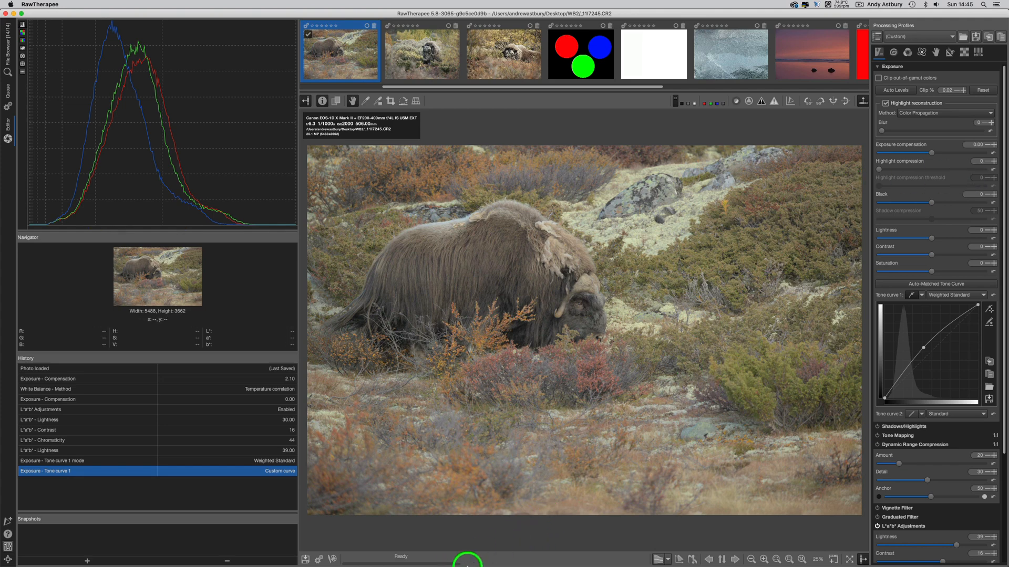
Switch to Photoshop, bring up RGB.tif, and examine the RGB values of its red, green and blue bands
mouse_move(470, 562)
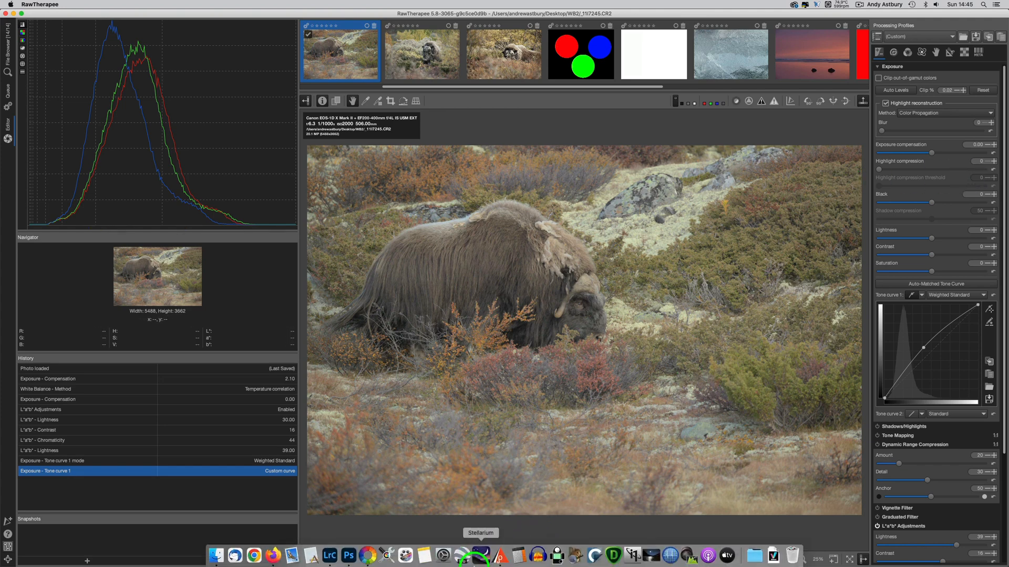
left_click(343, 561)
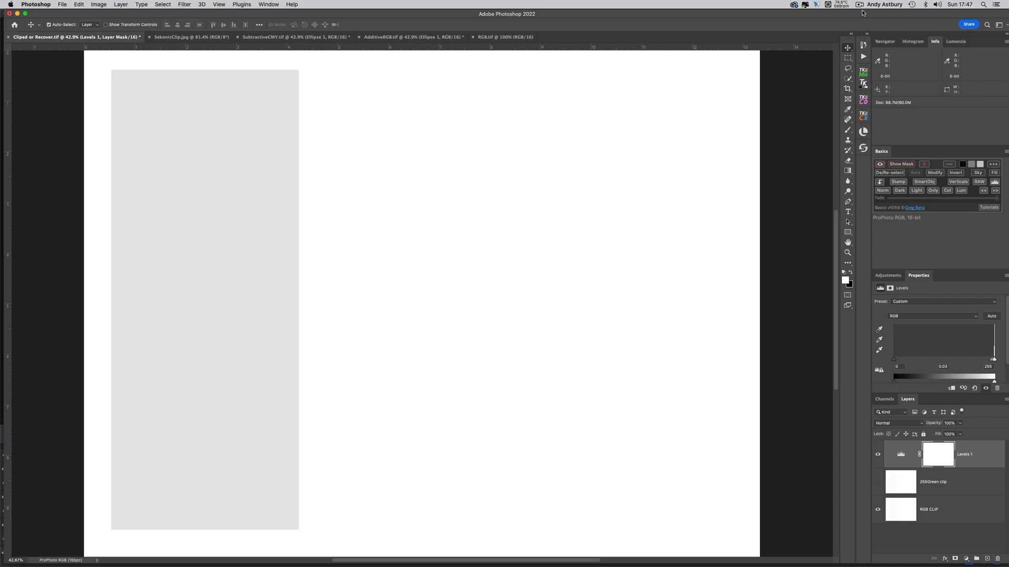
left_click(506, 38)
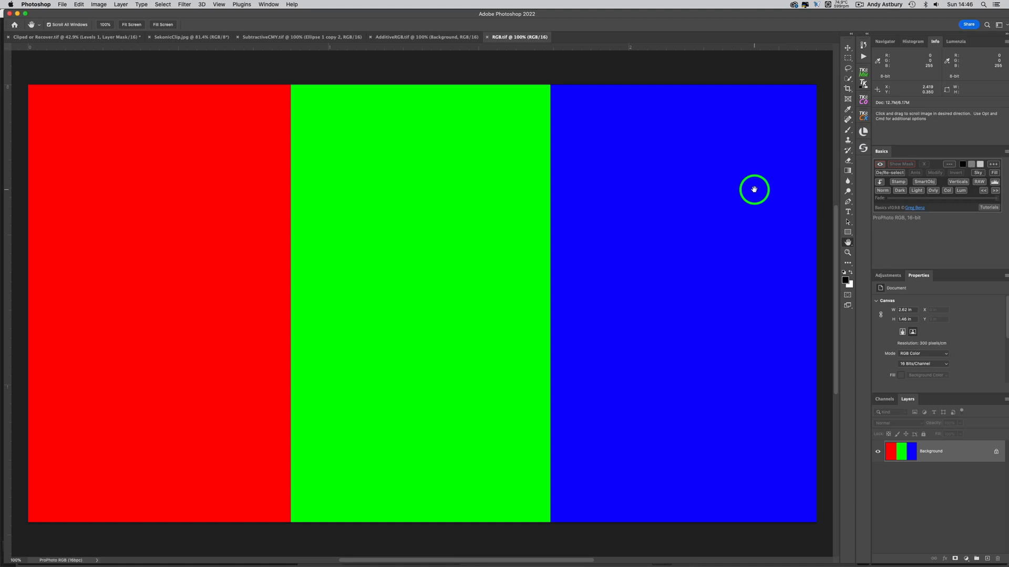
left_click_drag(753, 189, 557, 195)
left_click(209, 221)
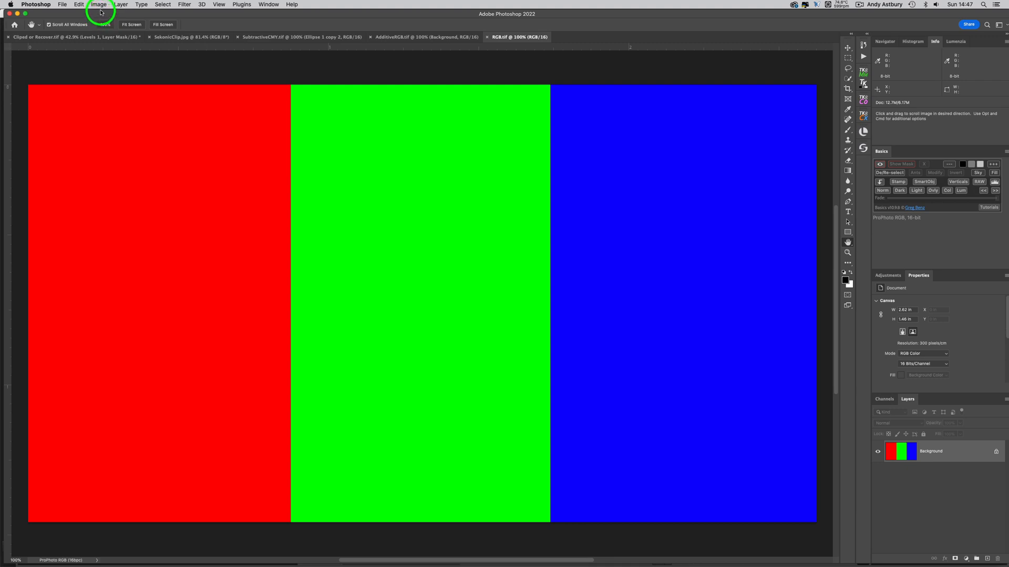
Convert RGB.tif to grayscale, discarding its colour information
left_click(100, 6)
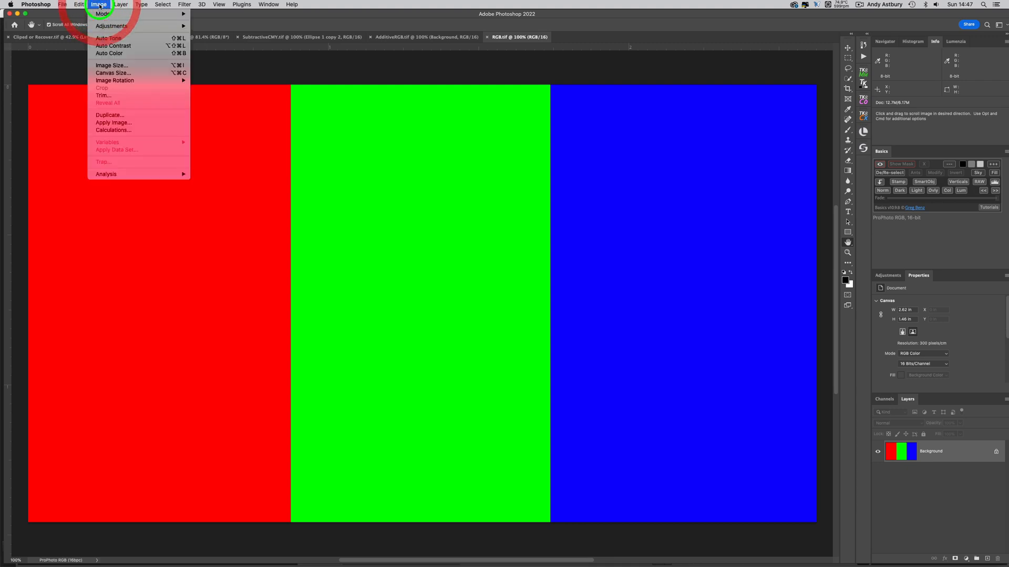
mouse_move(179, 14)
left_click(216, 27)
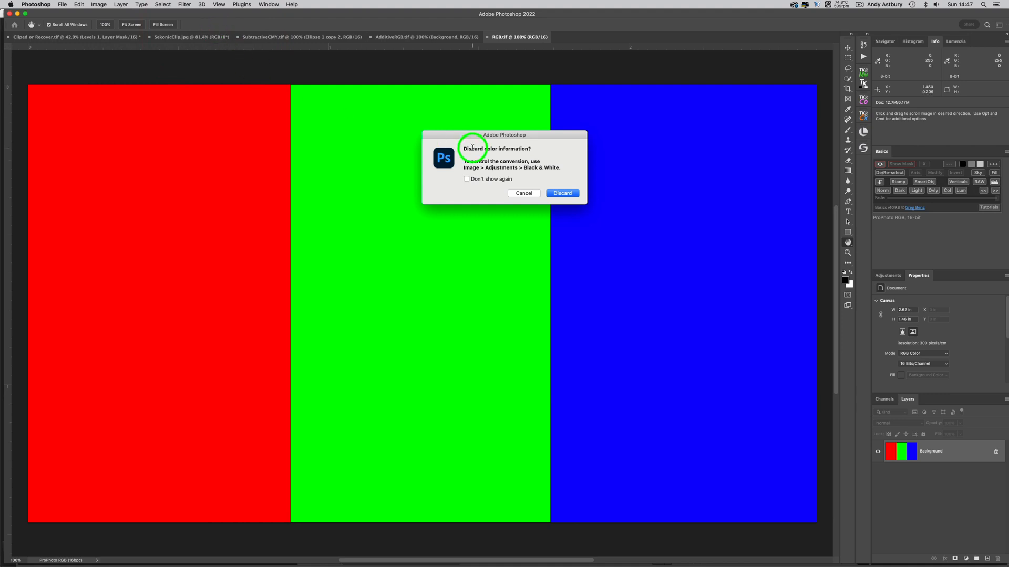
left_click(565, 193)
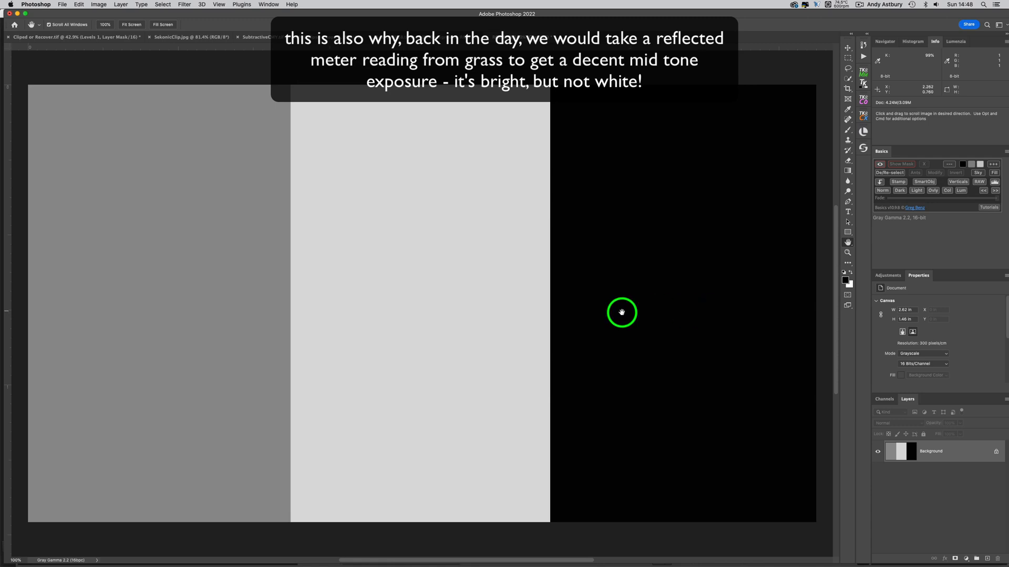
Check the musk ox photo's raw channel histograms in RawDigger, and return to RGB.tif in Photoshop
mouse_move(419, 557)
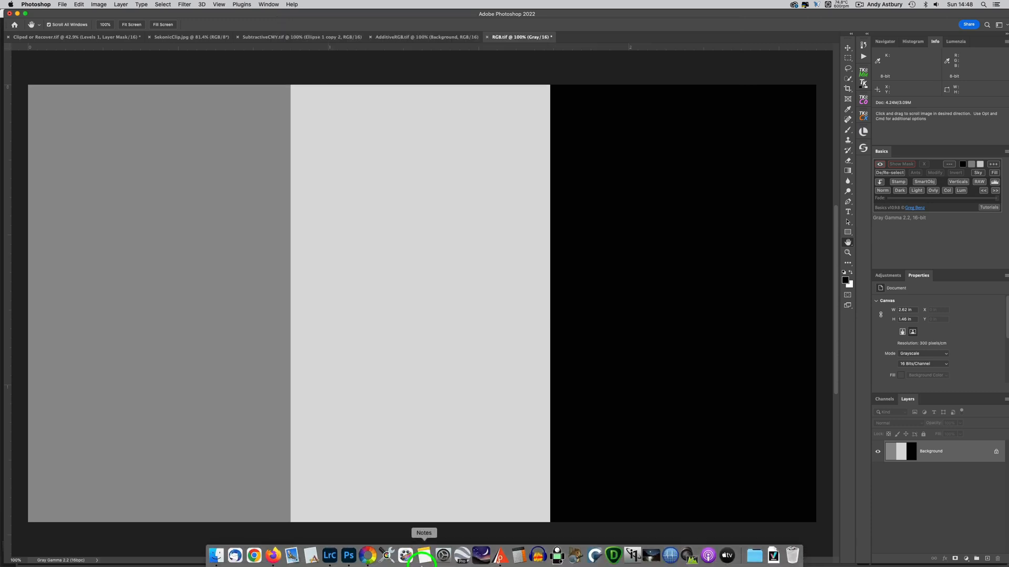
left_click(499, 557)
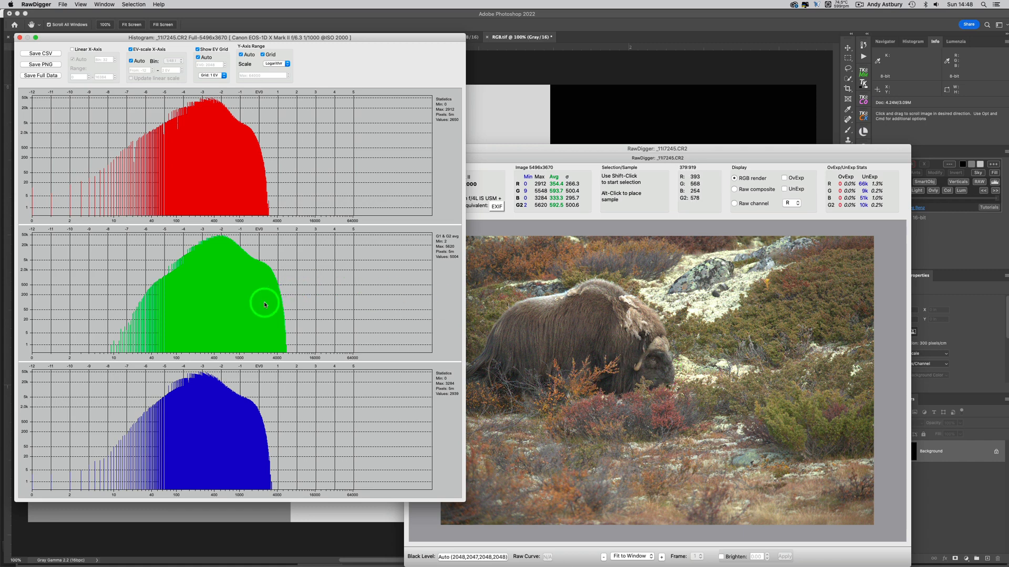
left_click(517, 60)
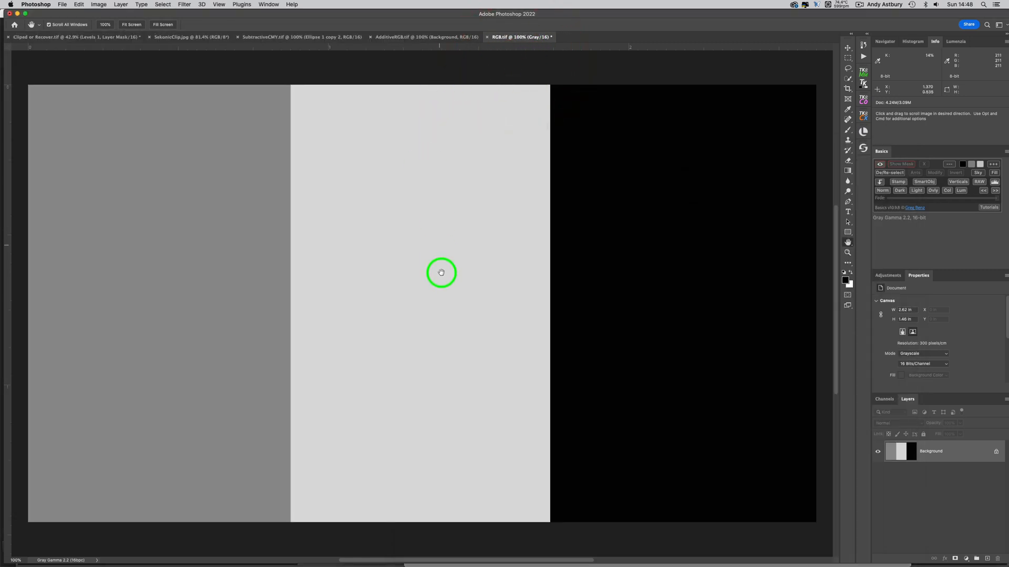
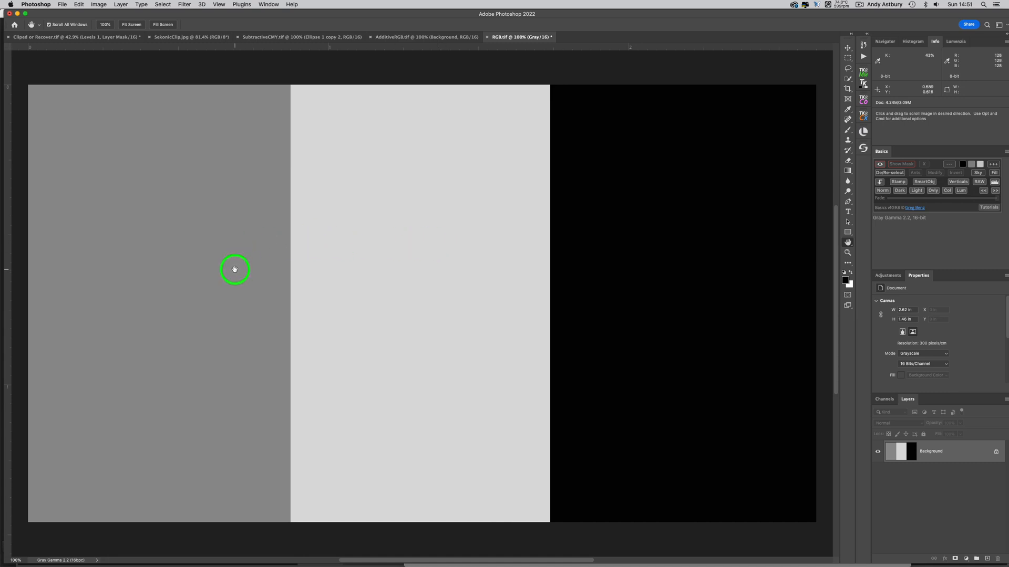
Undo the grayscale conversion of RGB.tif
key("super+z")
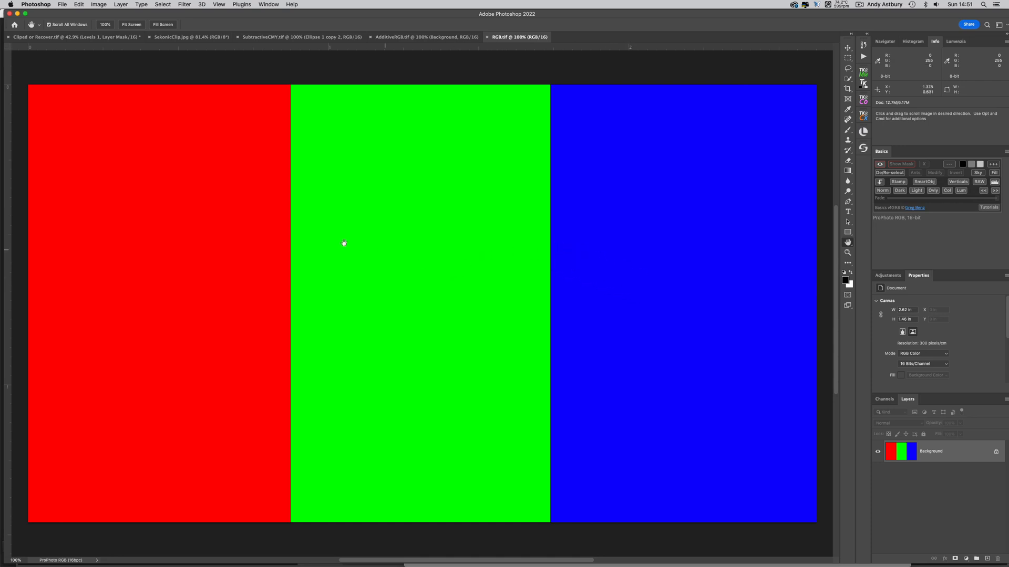
left_click(193, 292)
left_click(202, 376)
In AdditiveRGB.tif, fitted to the window, move the blue circle onto the green one and the red circle over both
left_click(400, 37)
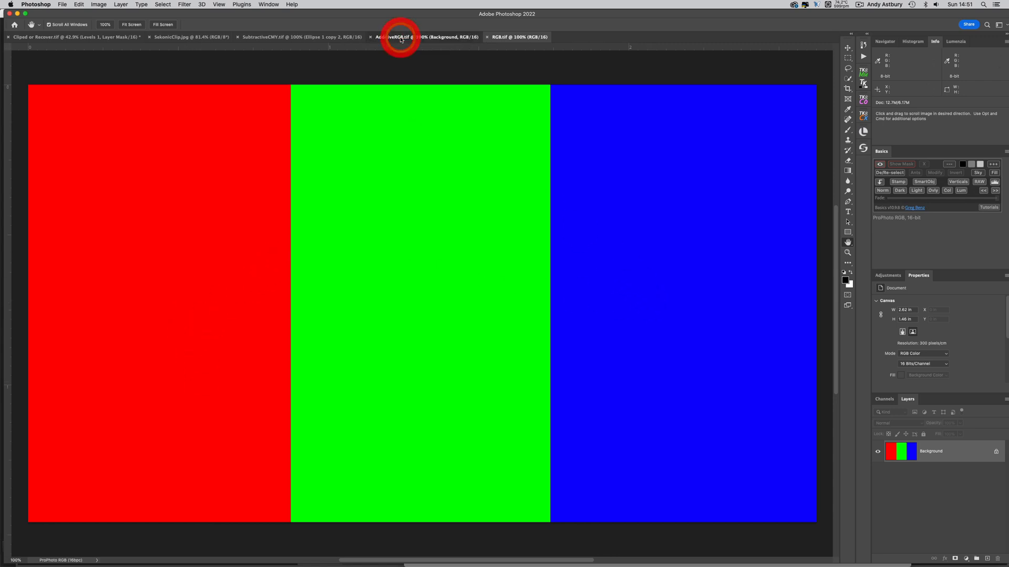
key("super+0")
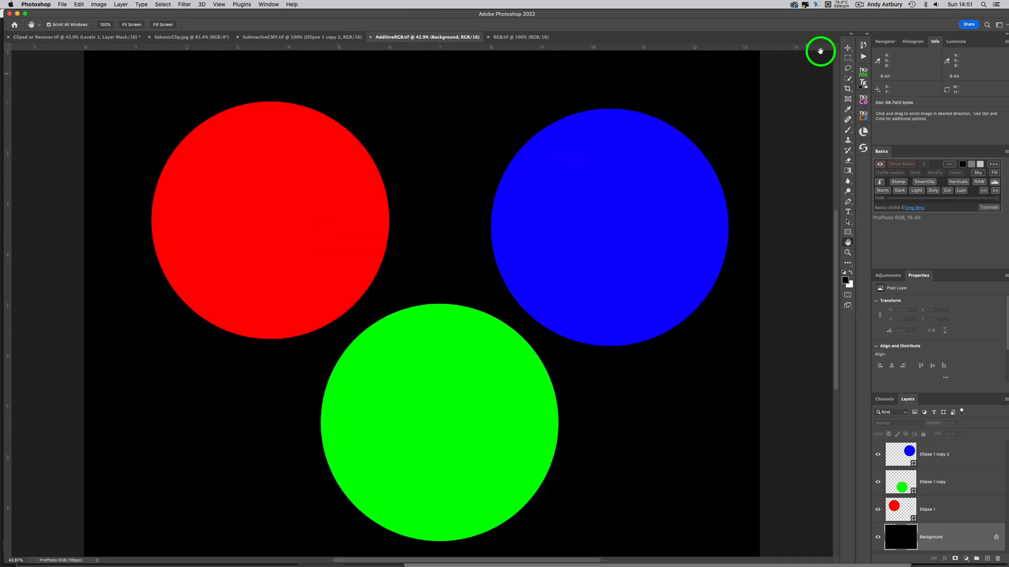
left_click(848, 48)
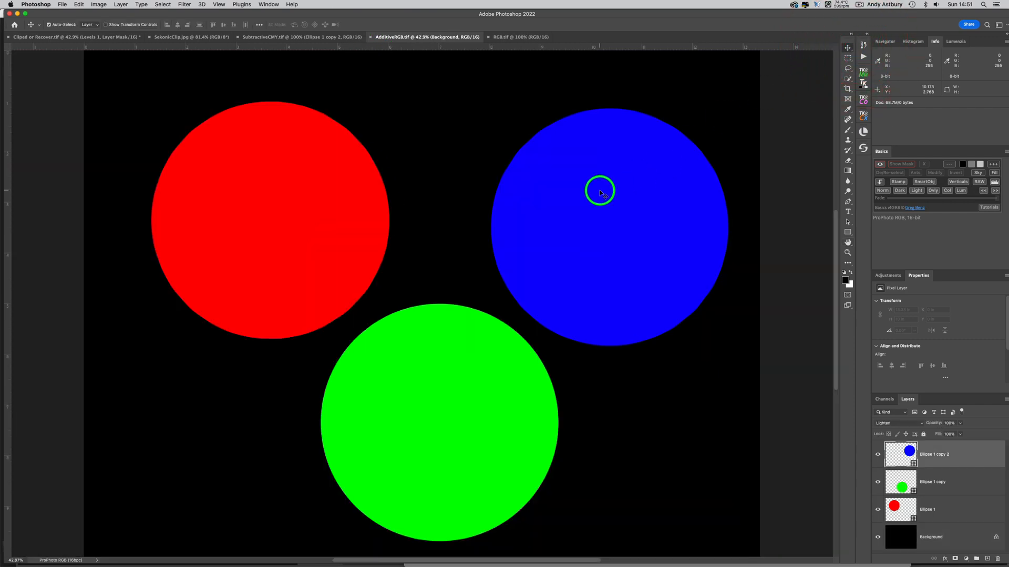
left_click_drag(599, 190, 549, 277)
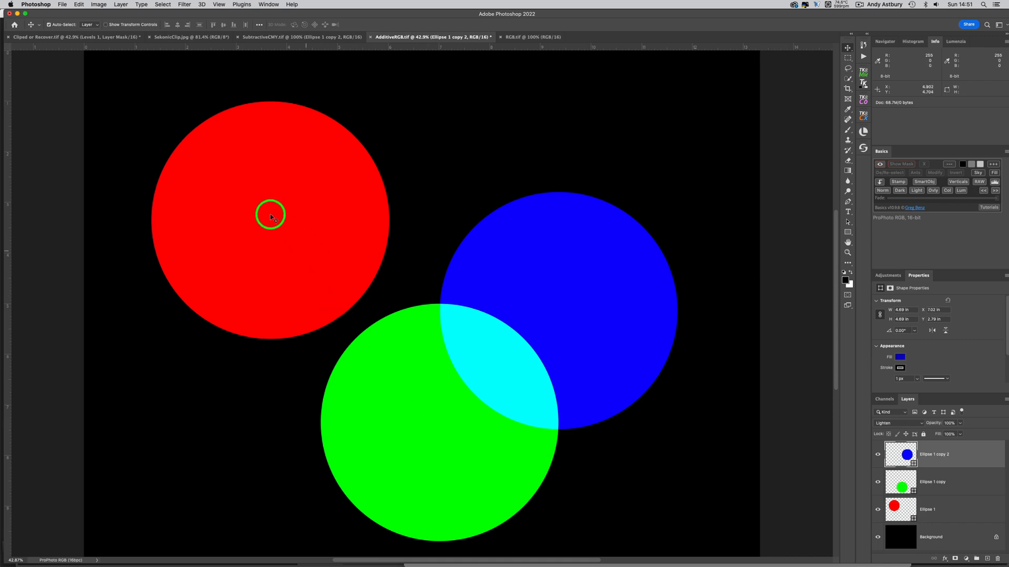
left_click_drag(270, 215, 410, 260)
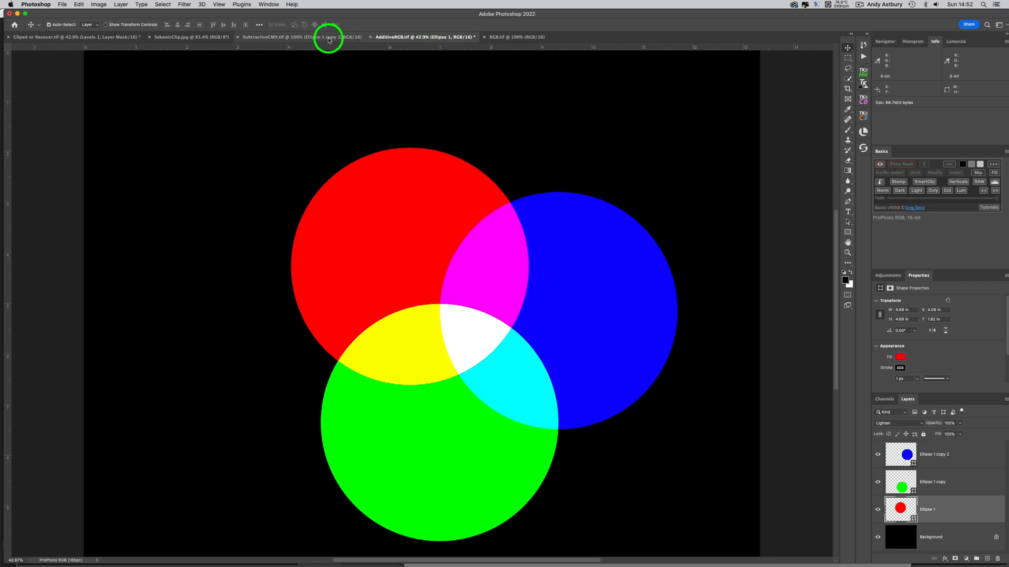
In SubtractiveCMY.tif, fitted to the window, move the yellow circle so it overlaps the magenta one
left_click(313, 37)
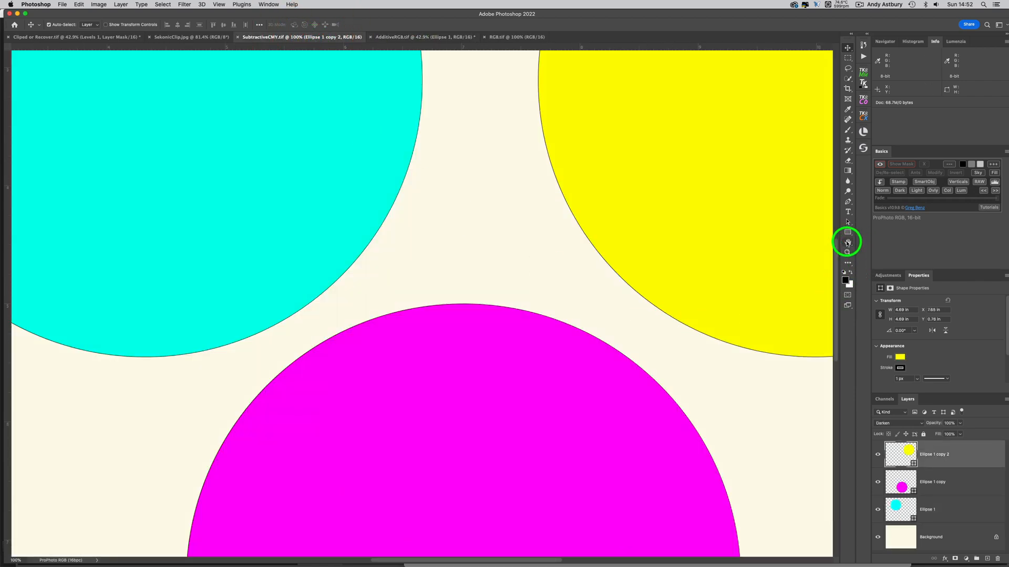
double_click(848, 242)
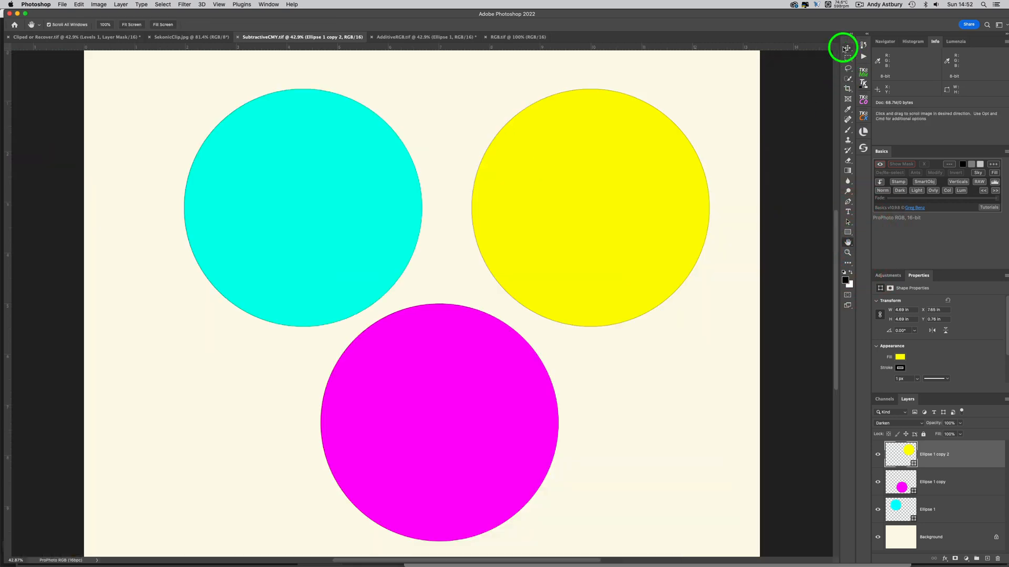
left_click(847, 49)
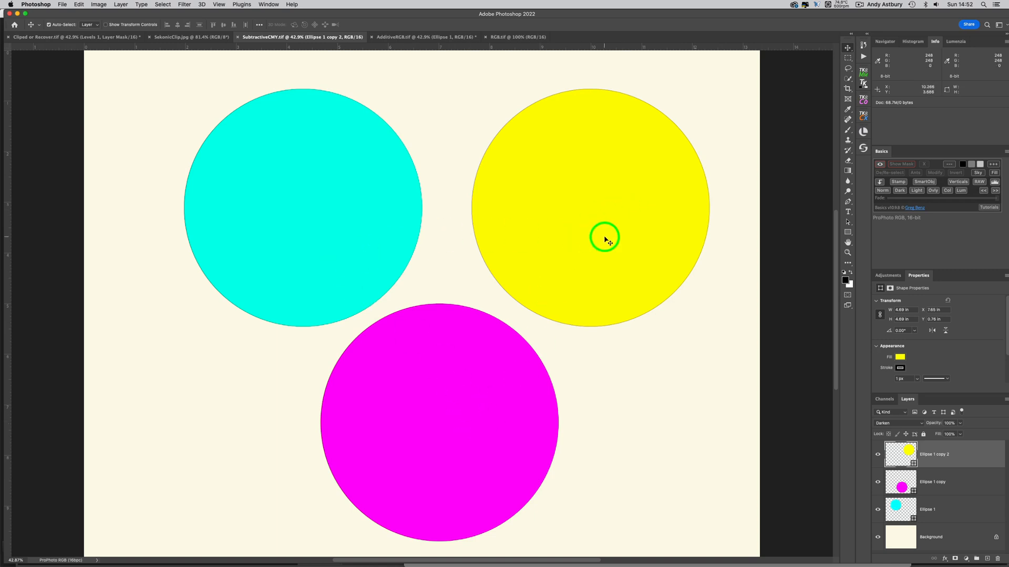
left_click_drag(605, 240, 556, 342)
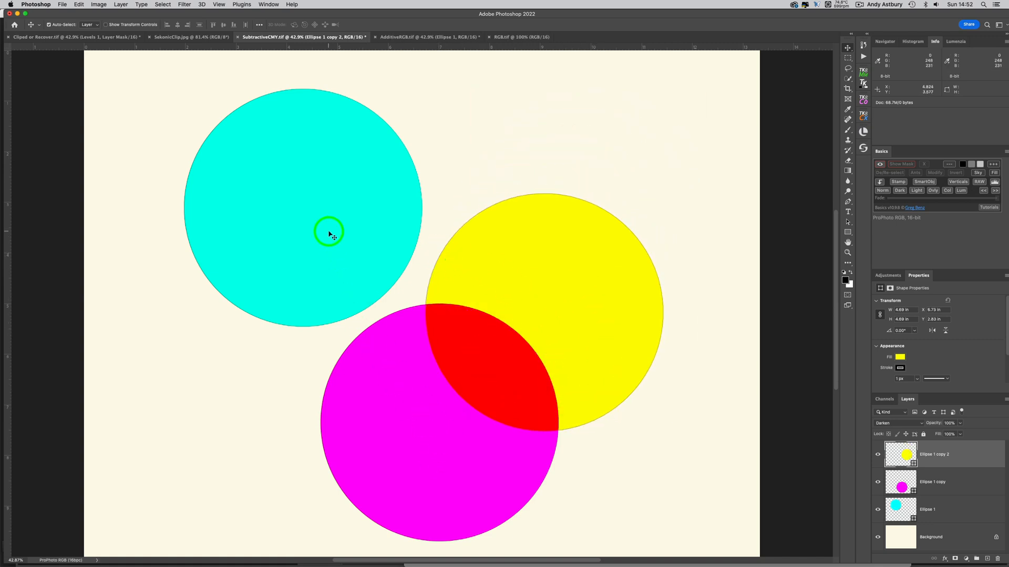
In SubtractiveCMY.tif, move the cyan circle so it overlaps both the magenta and yellow circles
left_click_drag(328, 231, 405, 289)
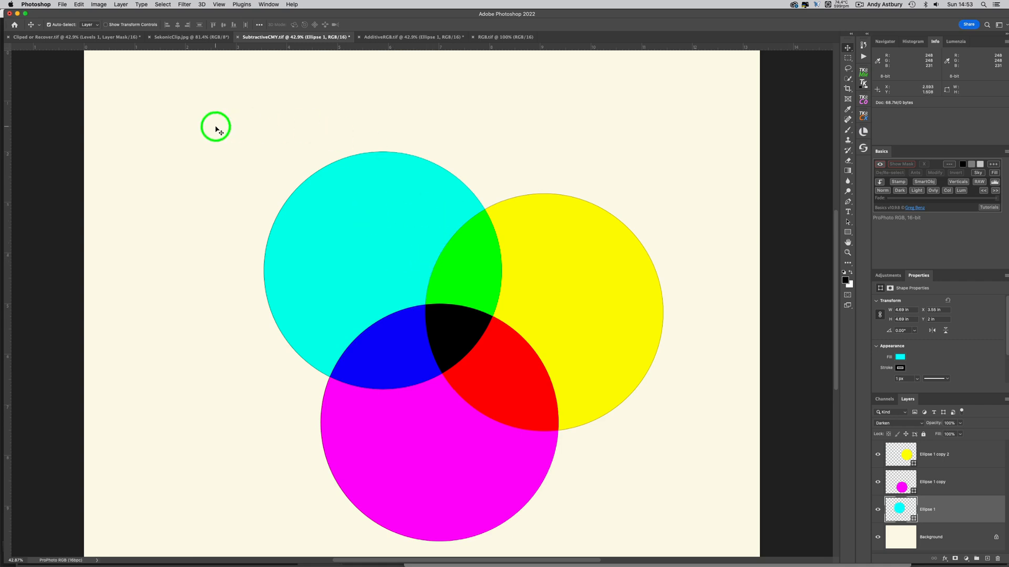
Switch to RawTherapee and open the eagle photo WIP00038187.NEF for editing
mouse_move(378, 562)
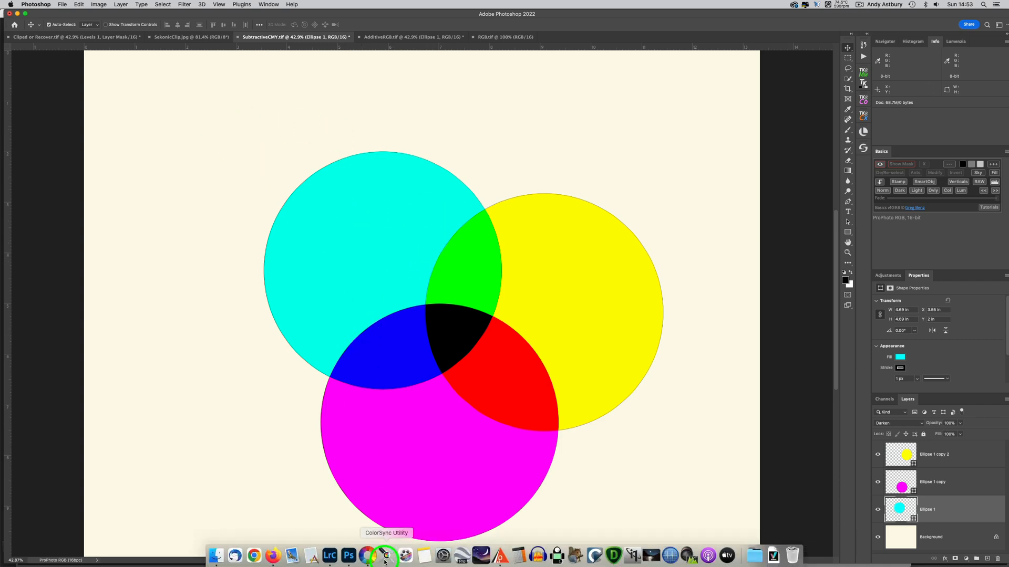
left_click(366, 555)
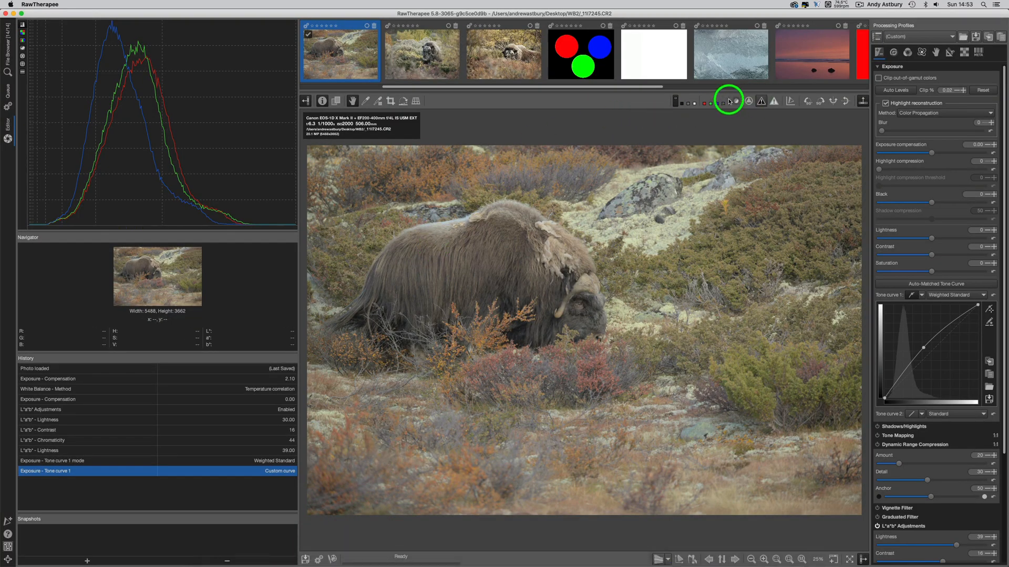
left_click_drag(643, 89, 876, 81)
left_click(835, 59)
double_click(833, 61)
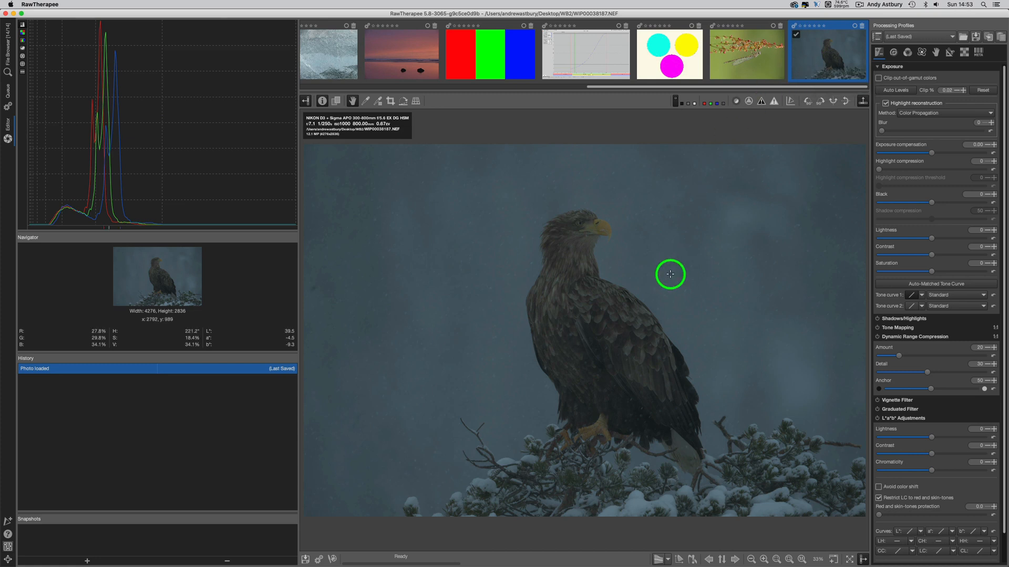
Switch to Lightroom Classic, select the eagle photo WIP00038187.NEF and reveal its file in Finder
mouse_move(375, 561)
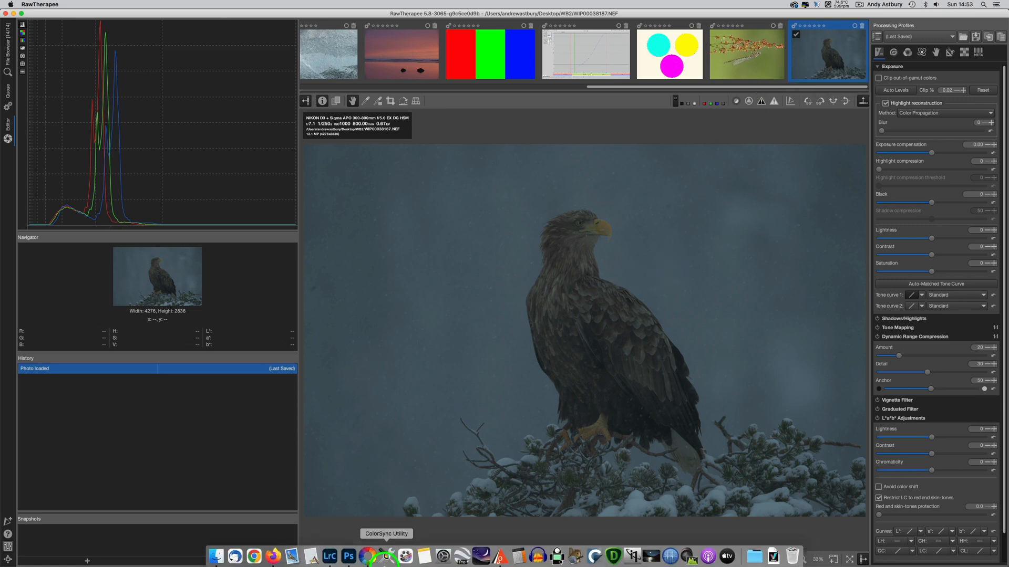
left_click(331, 560)
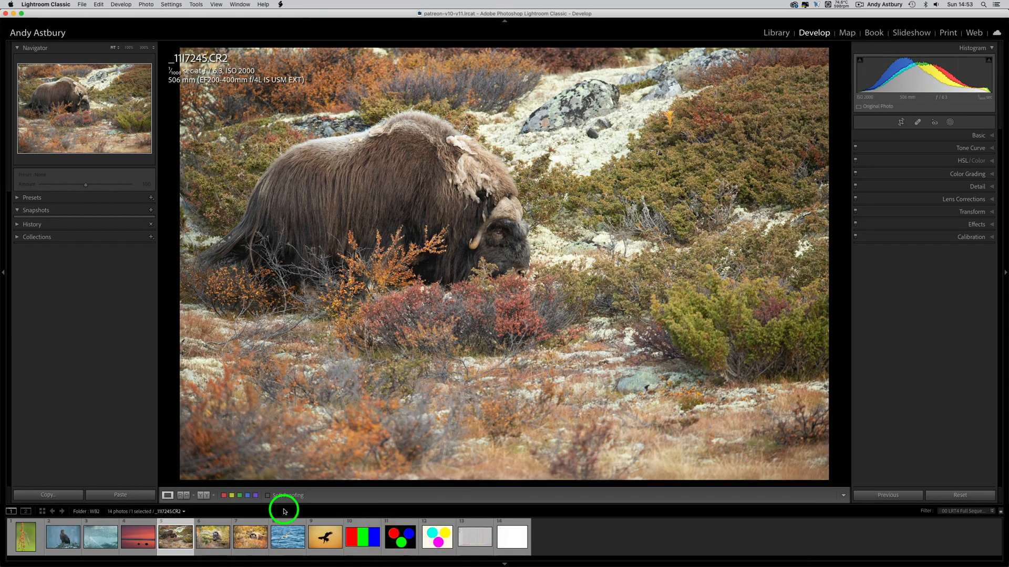
left_click(64, 536)
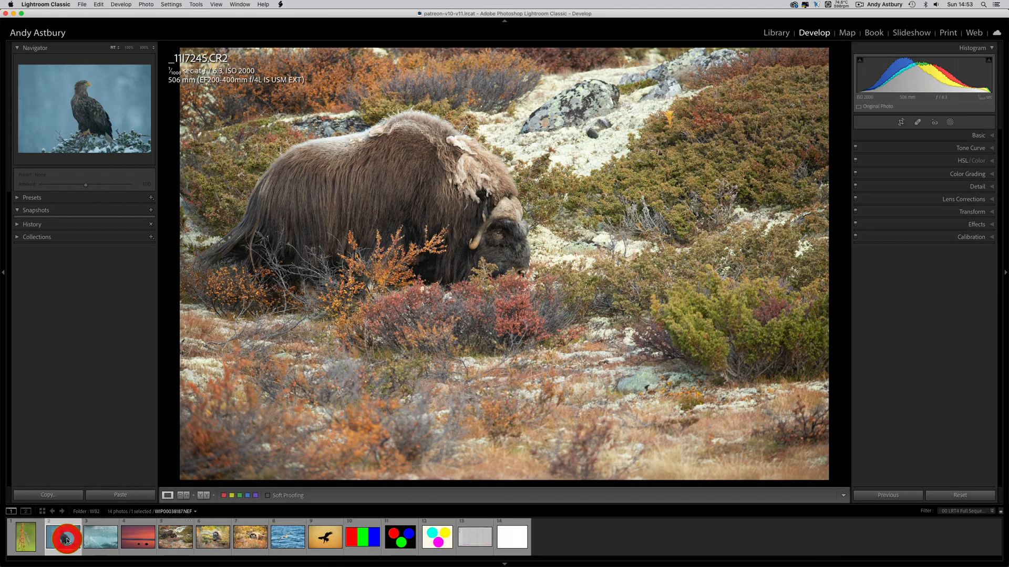
right_click(466, 256)
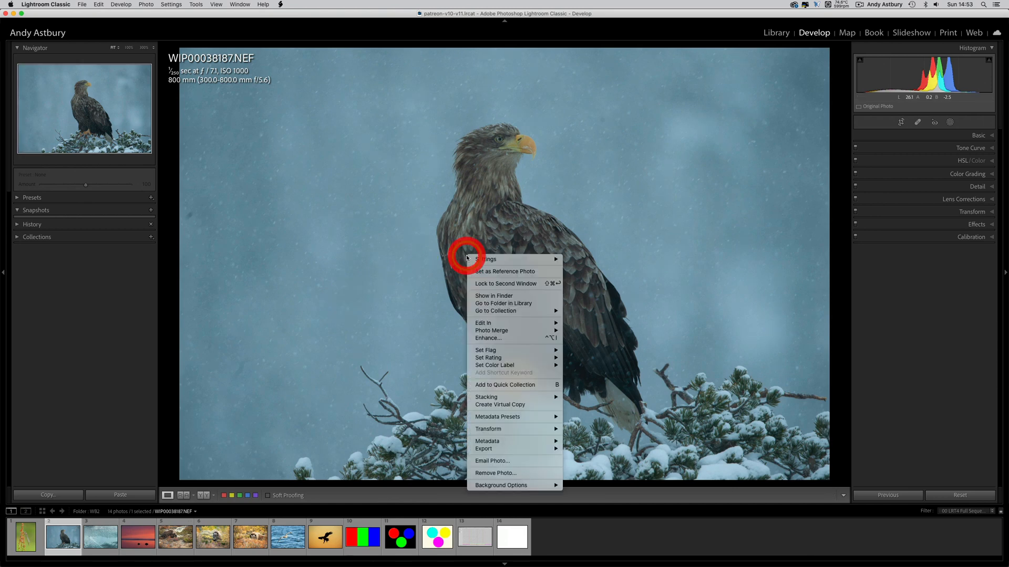
left_click(492, 296)
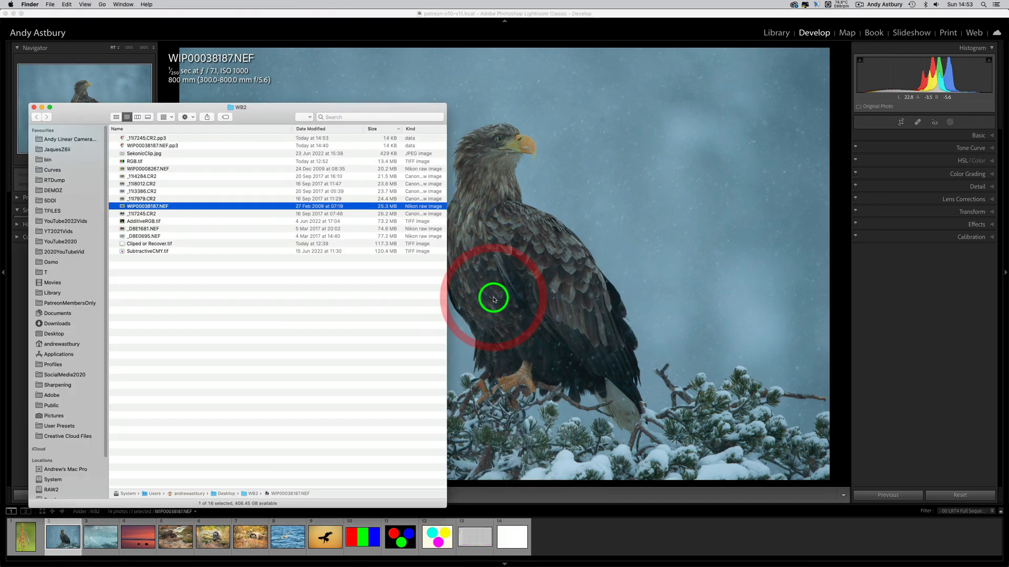
Open WIP00038187.NEF from Finder in RawDigger and examine its red, green and blue raw histograms
right_click(282, 206)
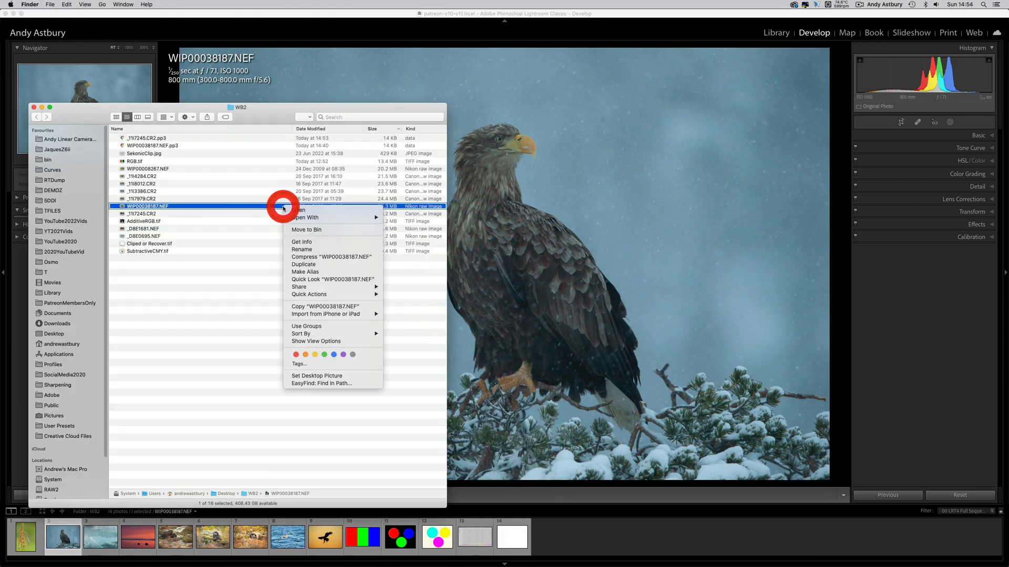
mouse_move(316, 217)
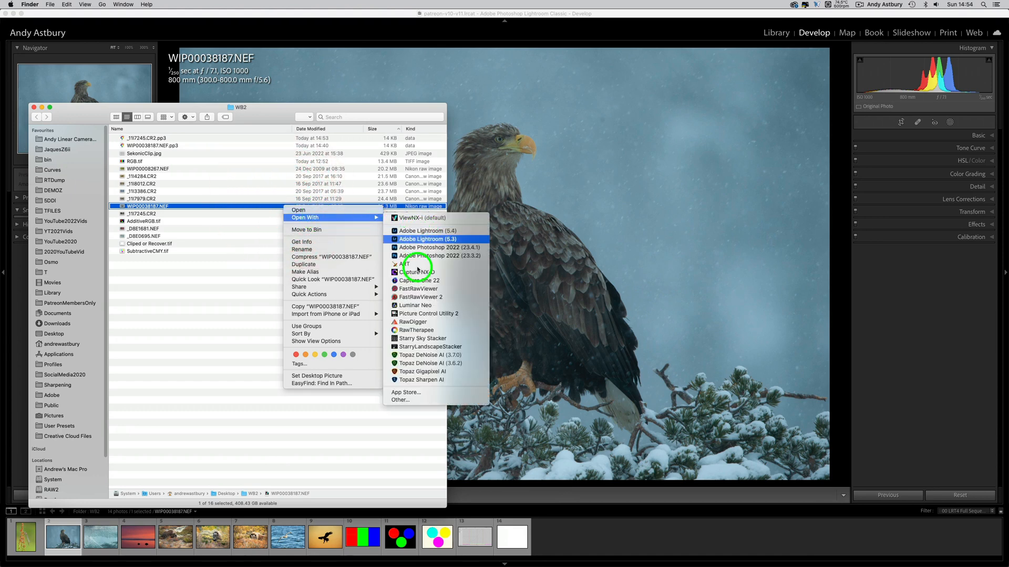
left_click(418, 322)
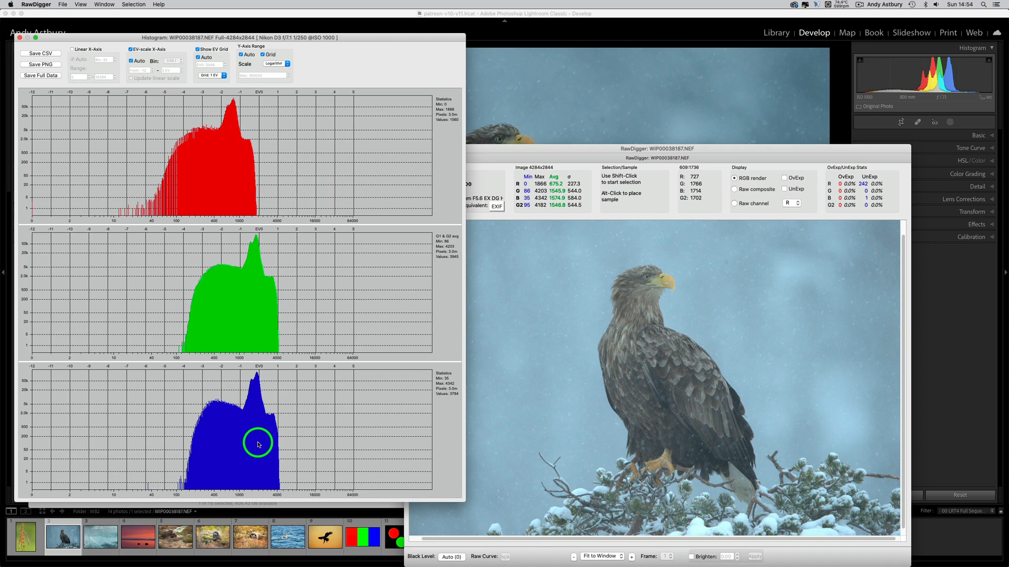
left_click(247, 333)
left_click(227, 176)
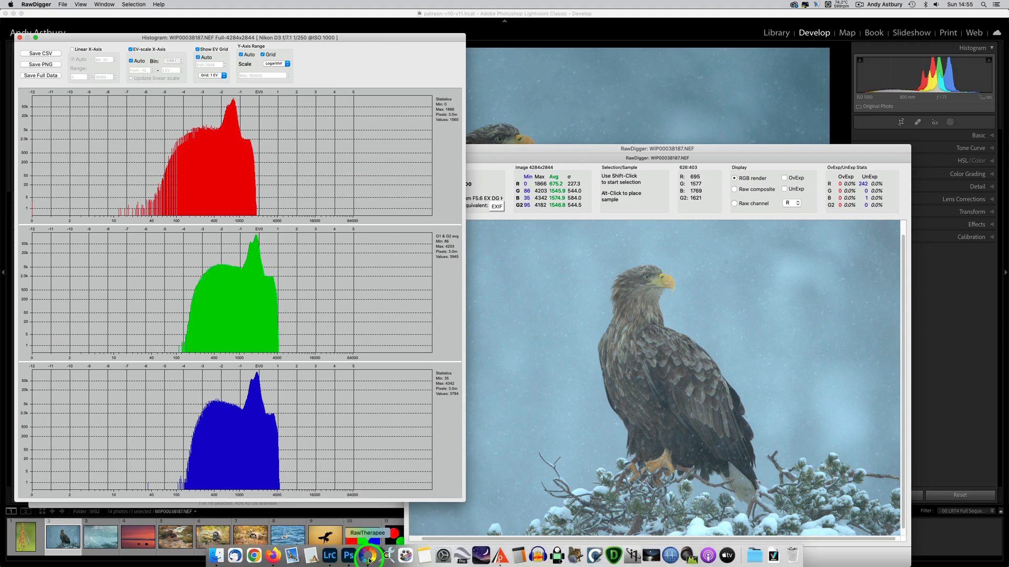
Return to RawTherapee and compare the eagle photo's raw and processed histograms, checking its white balance settings
left_click(369, 558)
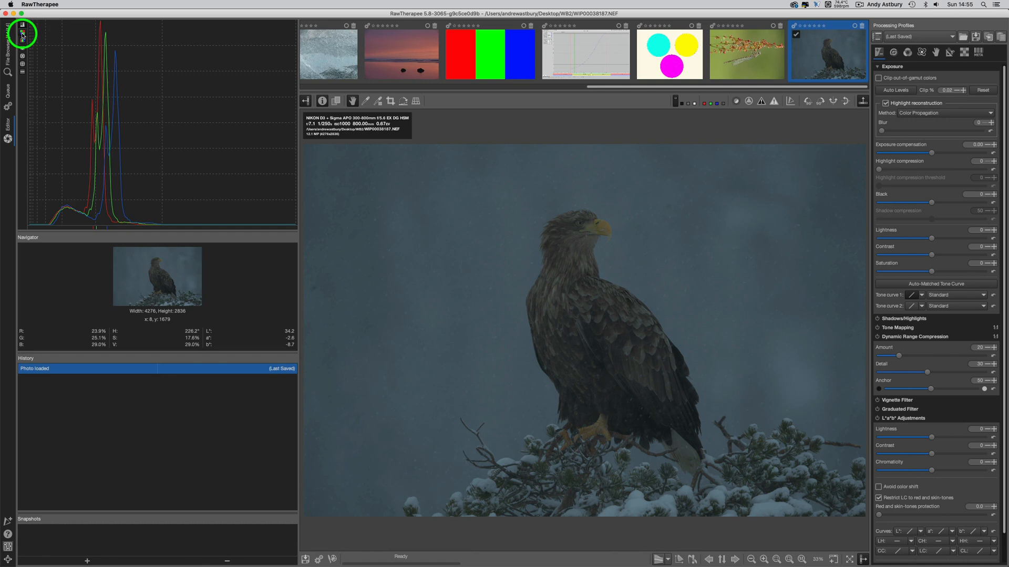
left_click(22, 34)
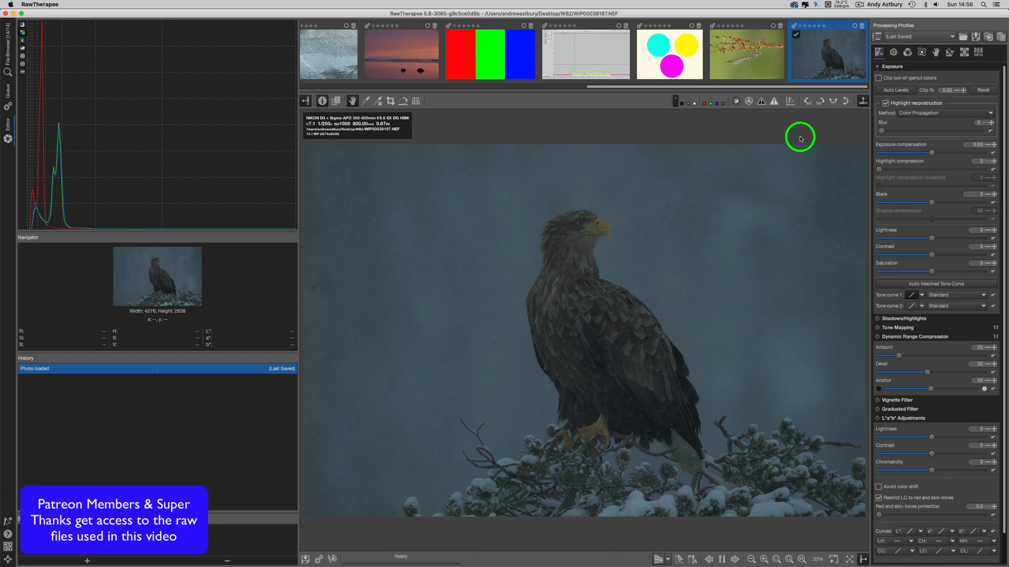
left_click(907, 53)
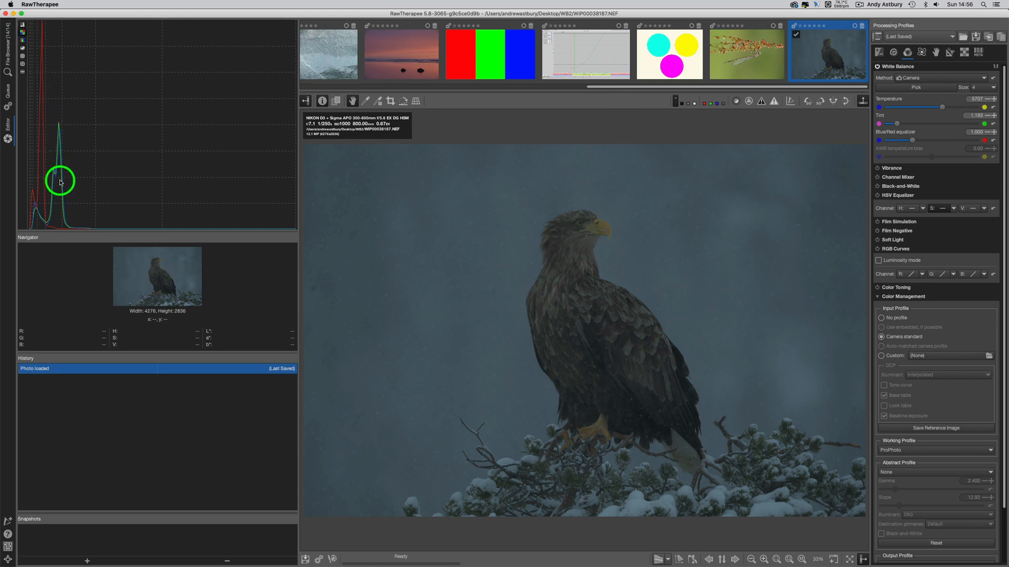
left_click(22, 25)
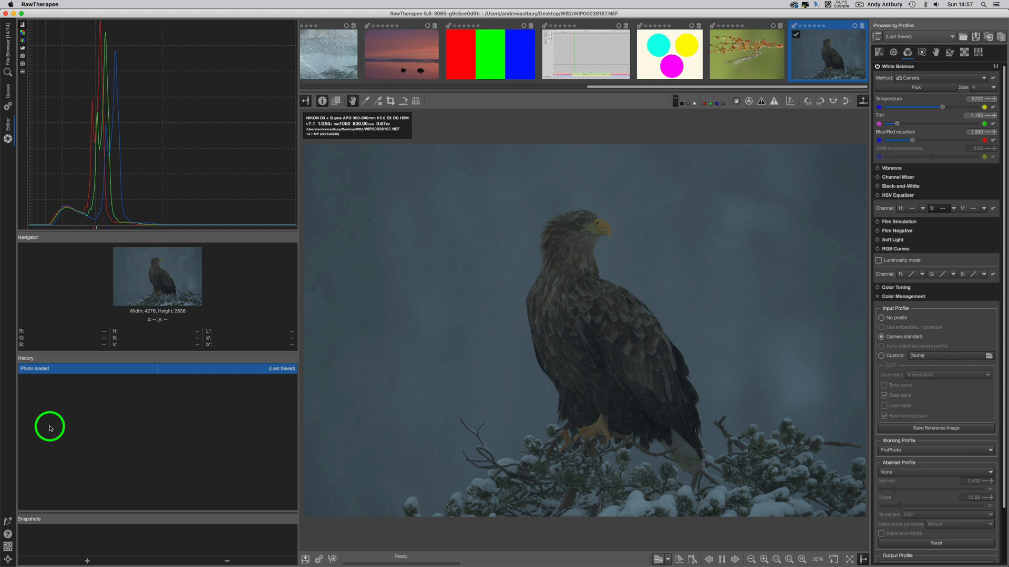
Consult the Exposure Compensation section of RawPedia in Firefox, and return to RawTherapee
left_click(271, 558)
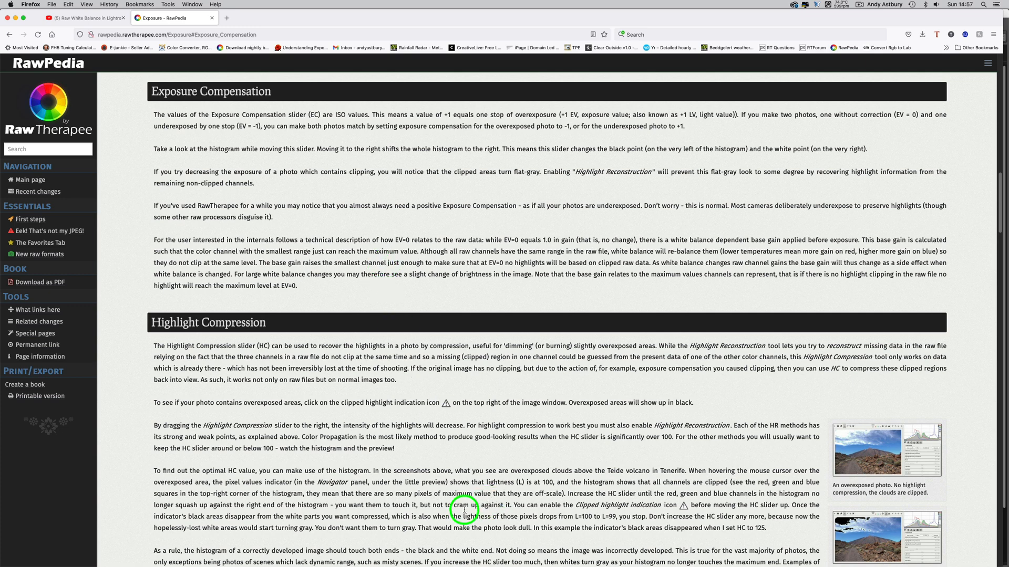
mouse_move(386, 562)
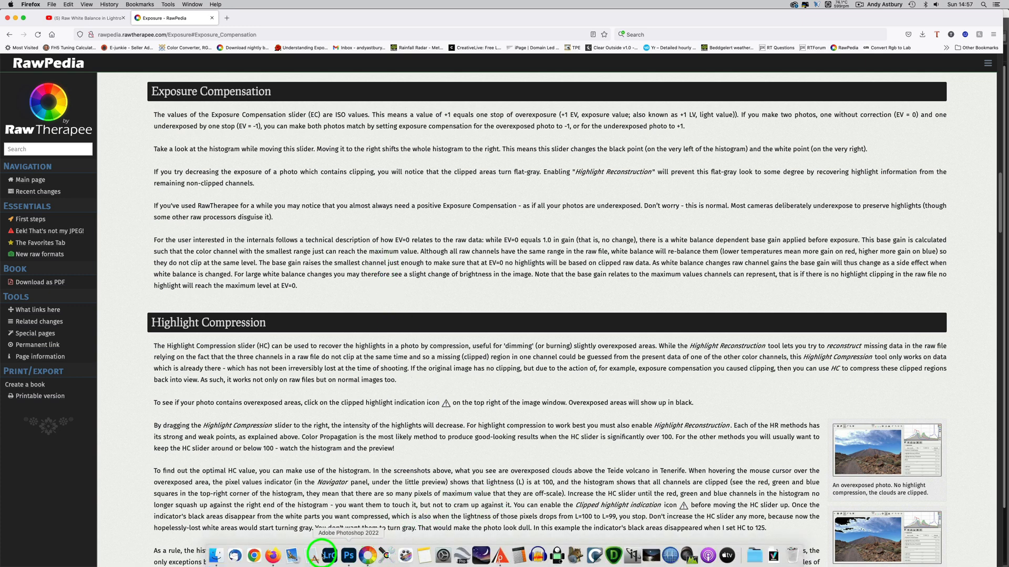
left_click(371, 557)
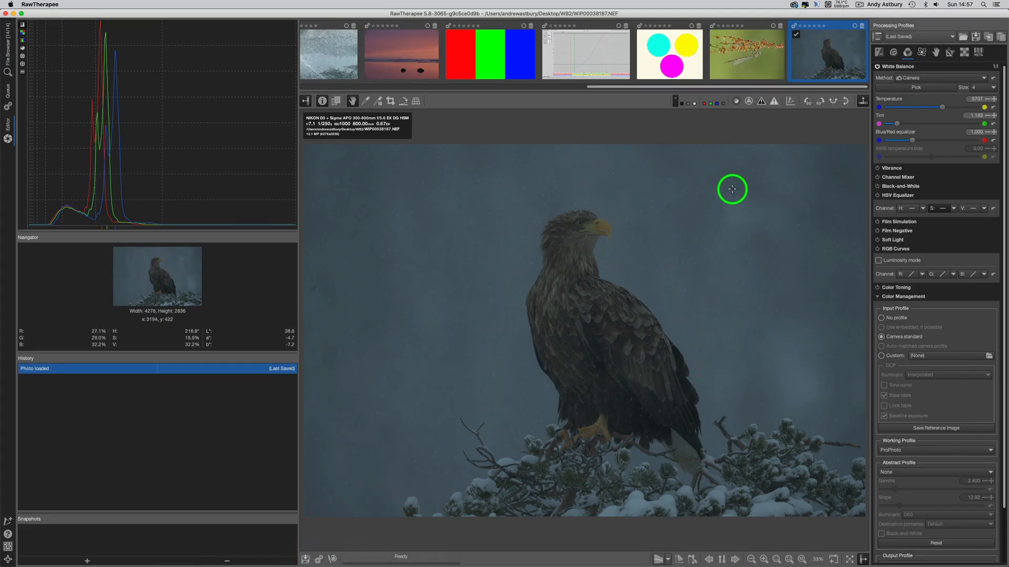
Set the eagle photo's exposure compensation to 2.00 and compare it with the originally loaded state in the history
left_click(878, 52)
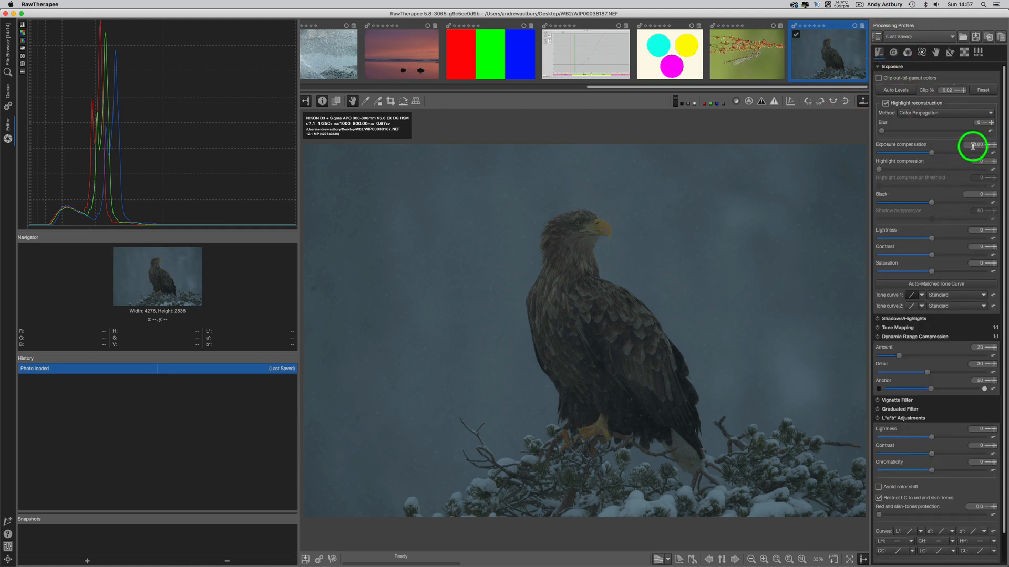
left_click_drag(972, 146, 986, 144)
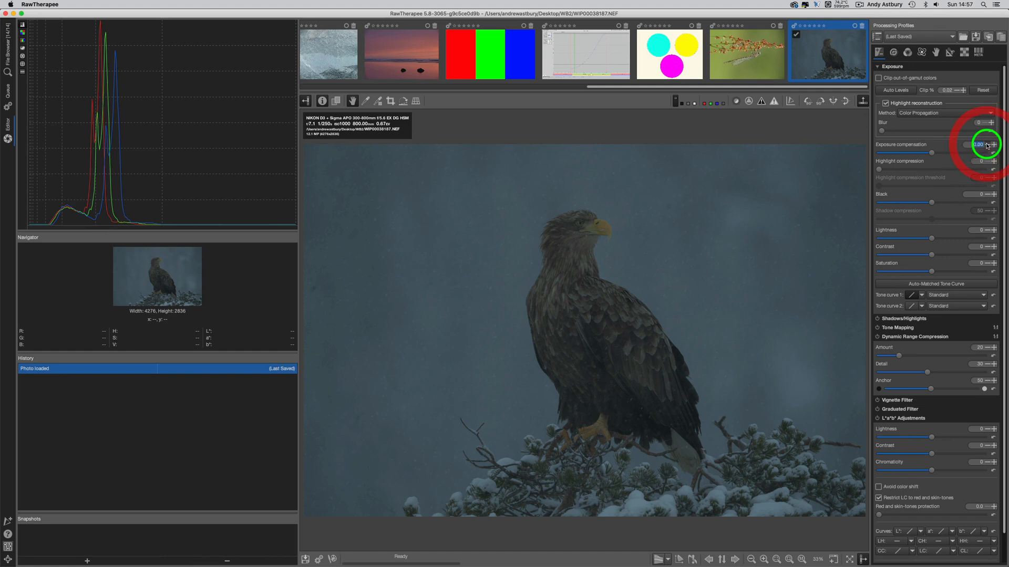
type("2")
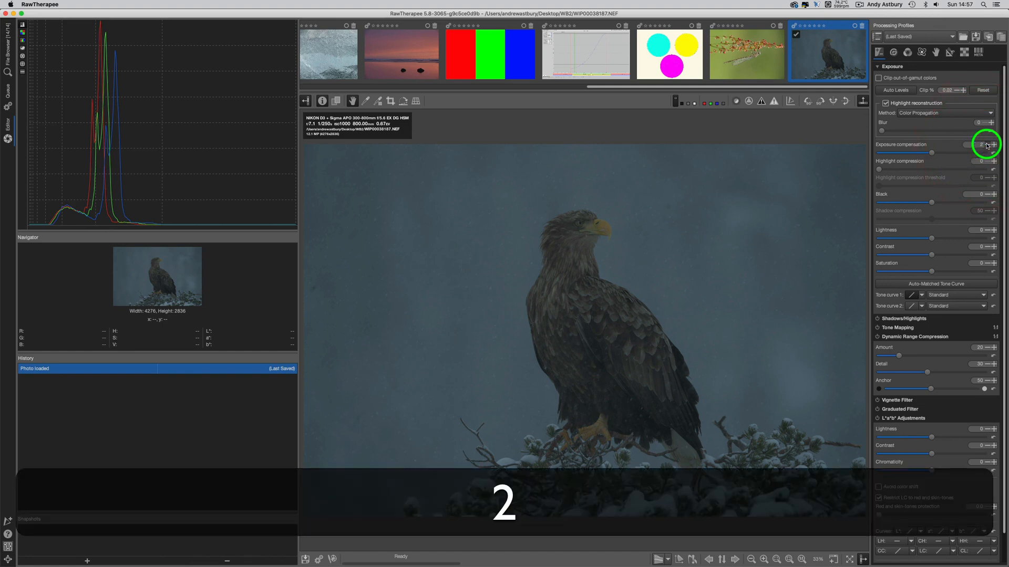
key("Return")
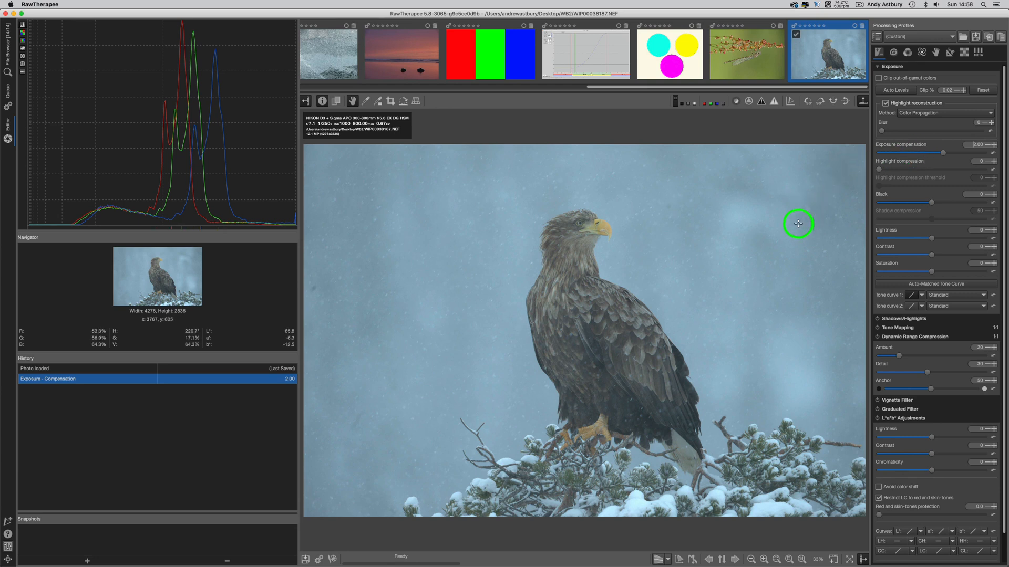
left_click(287, 372)
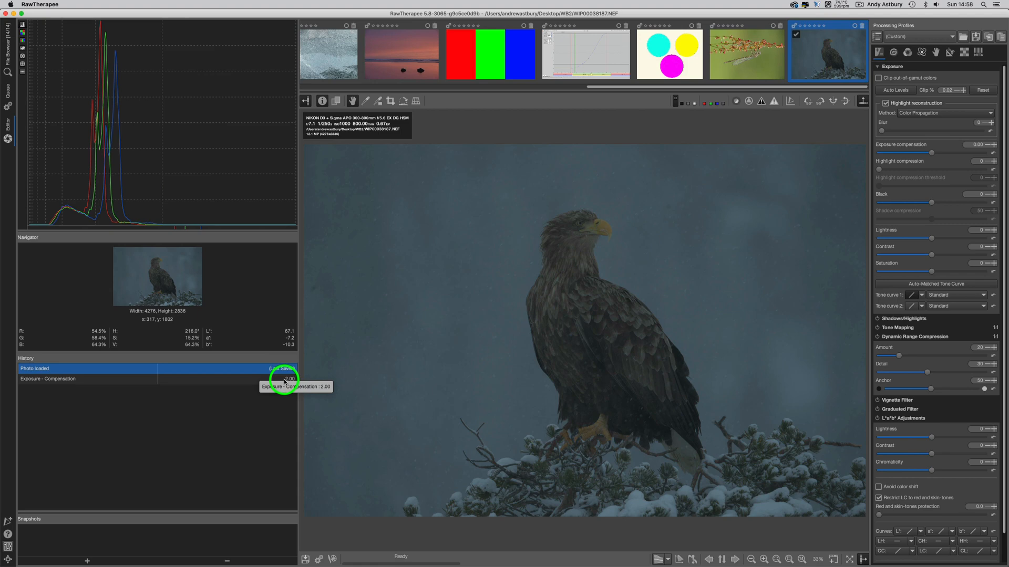
left_click(285, 381)
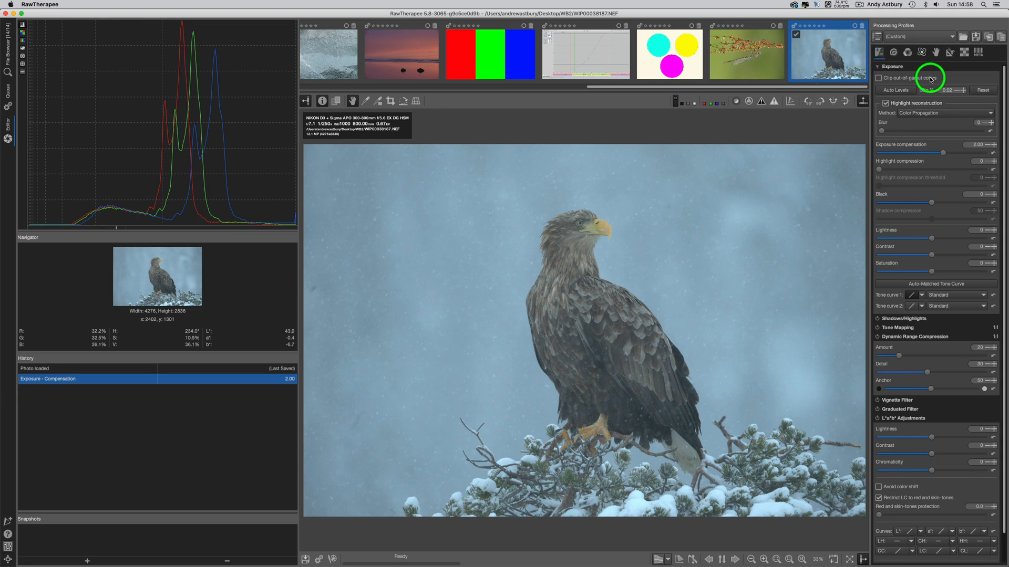
Set the eagle photo's white balance method to automatic RGB grey, and compare its raw and processed histograms
left_click(908, 54)
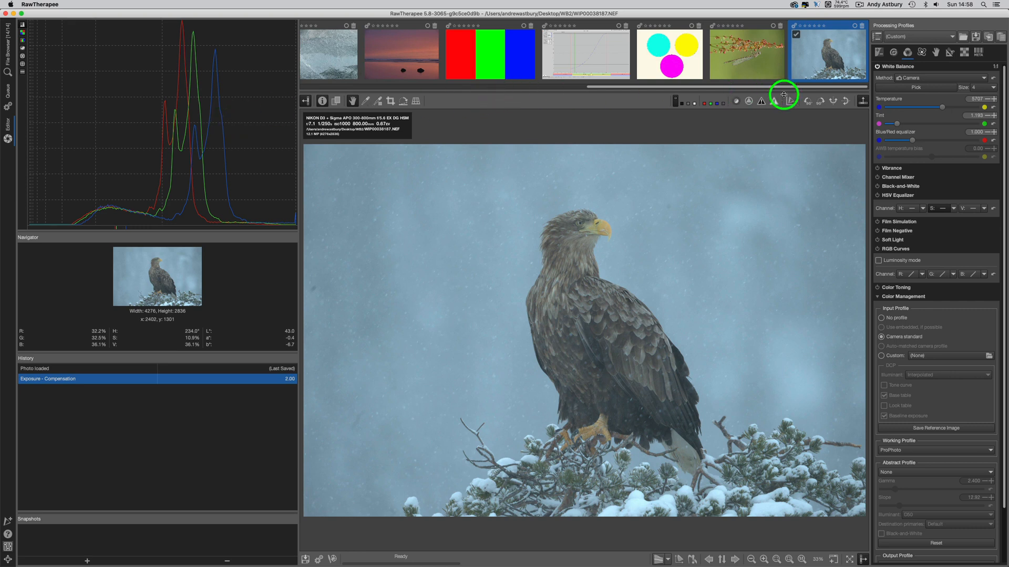
left_click(906, 79)
mouse_move(904, 89)
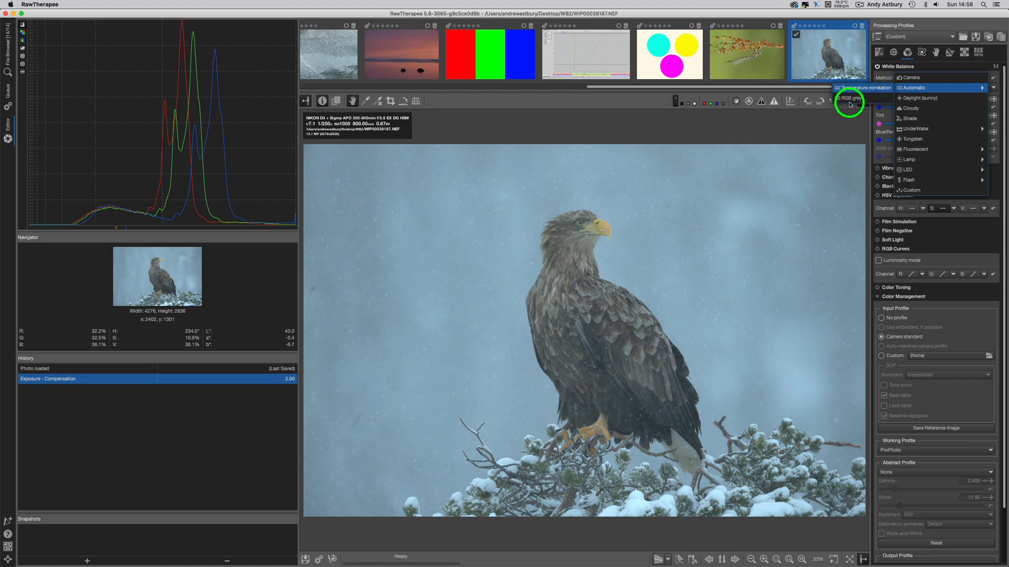
left_click(850, 100)
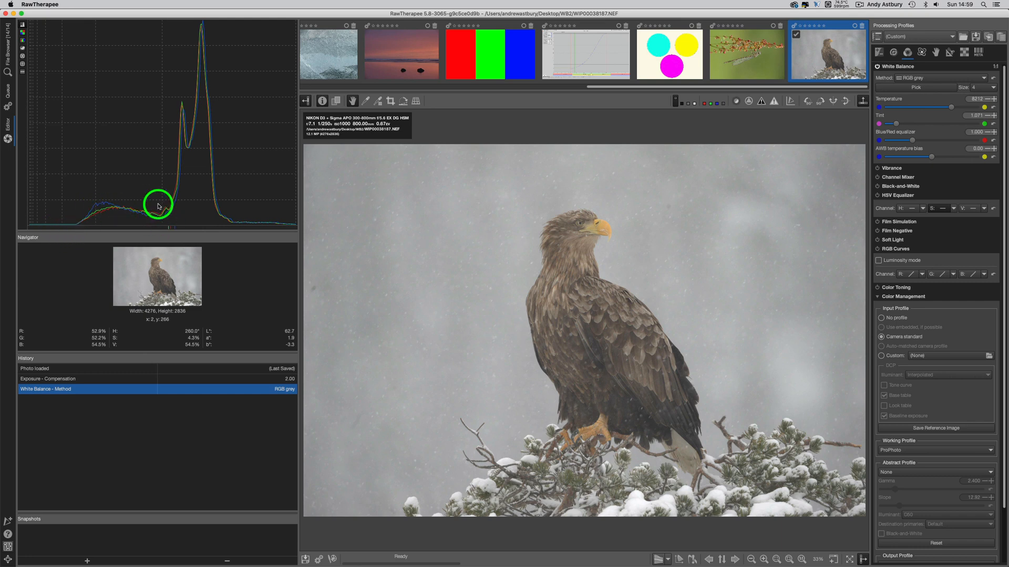
left_click(23, 33)
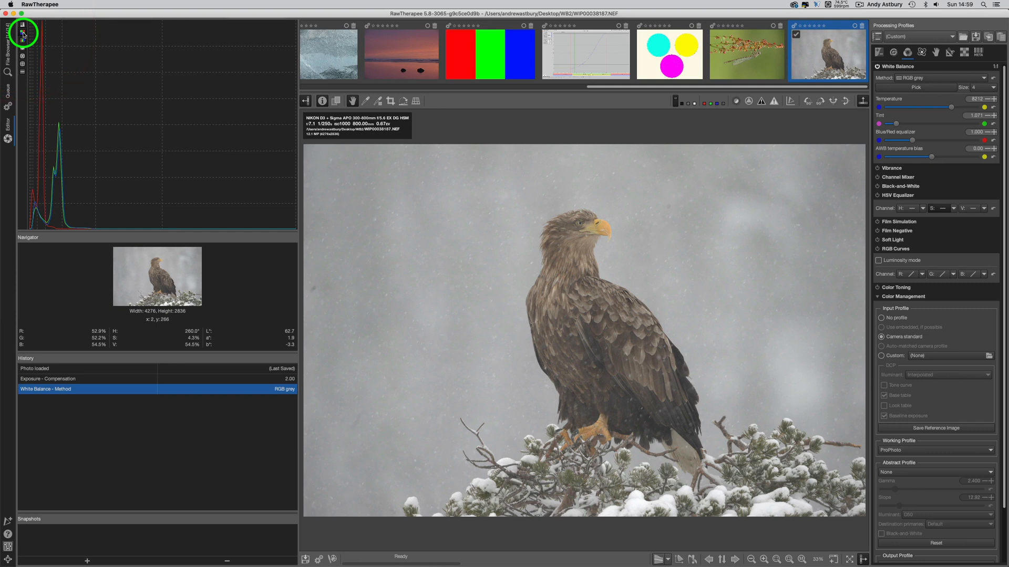
left_click(23, 26)
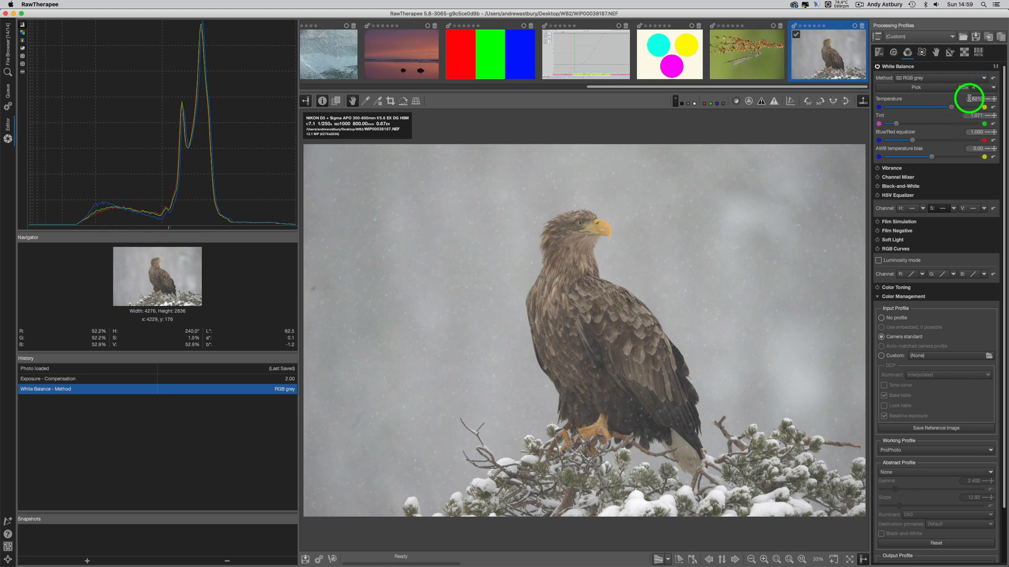
Set the eagle photo's white balance temperature to 7500
left_click(988, 98)
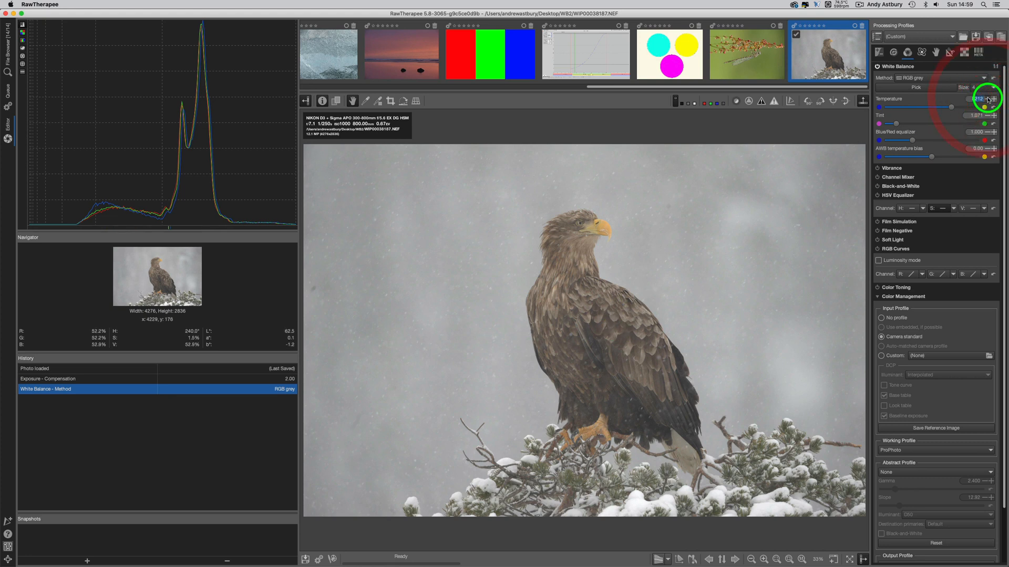
type("750")
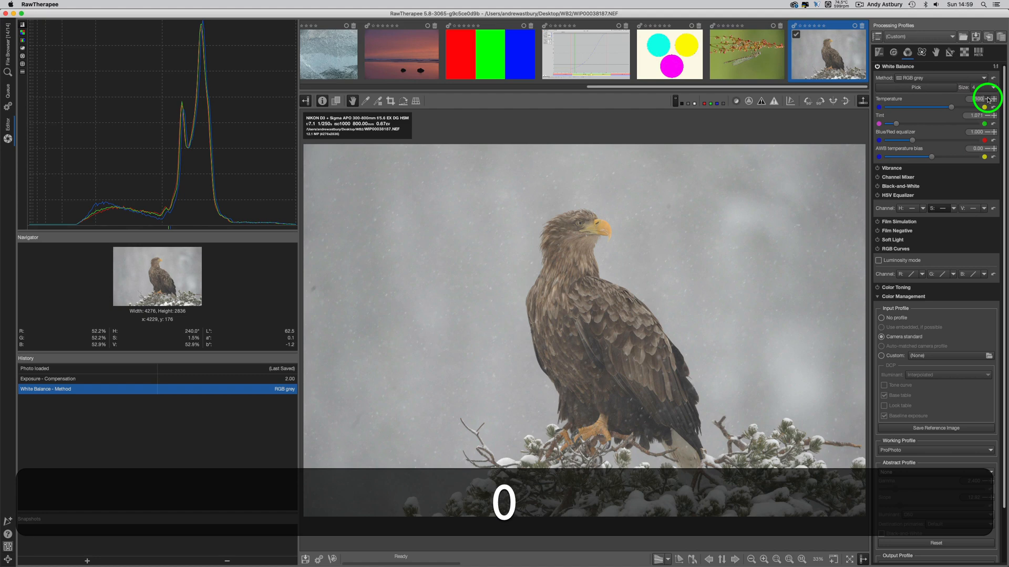
type("0")
key("Return")
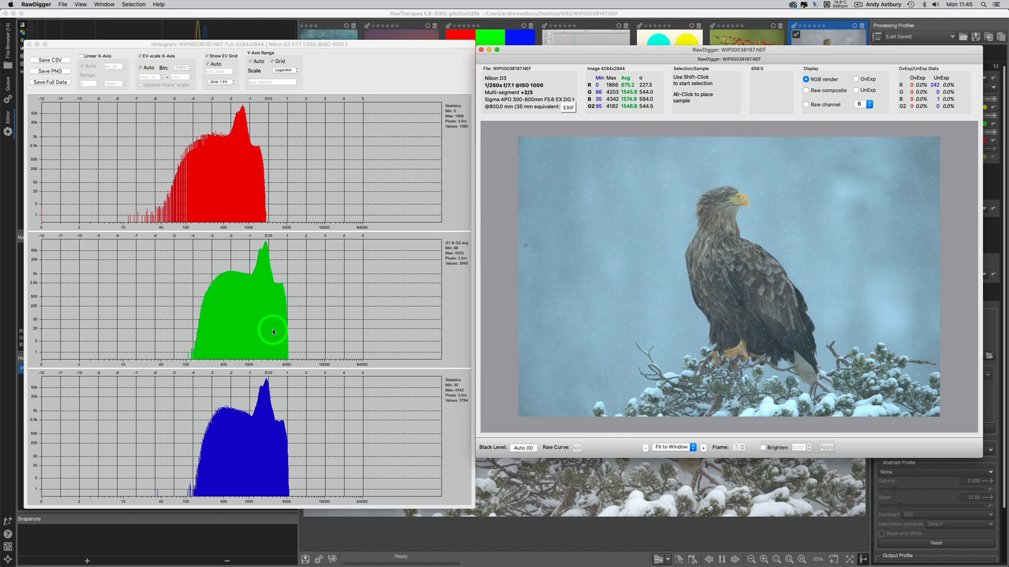
In RawDigger, bring up the damselfly photo WIP00008267.NEF to inspect its raw channel histograms
key("super+Left")
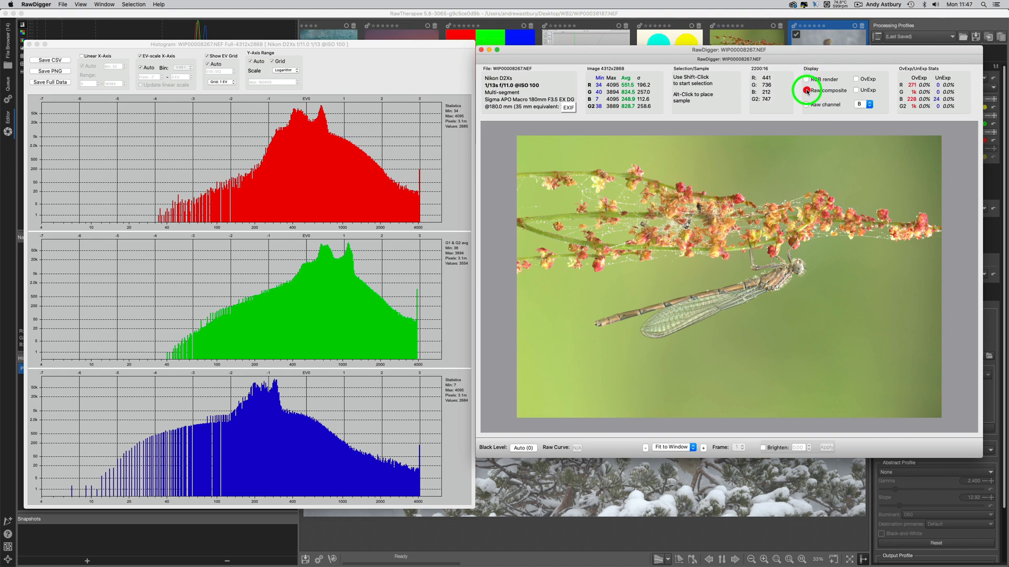
Display the damselfly photo as a raw composite, and switch its display to the B raw channel alone
left_click(806, 90)
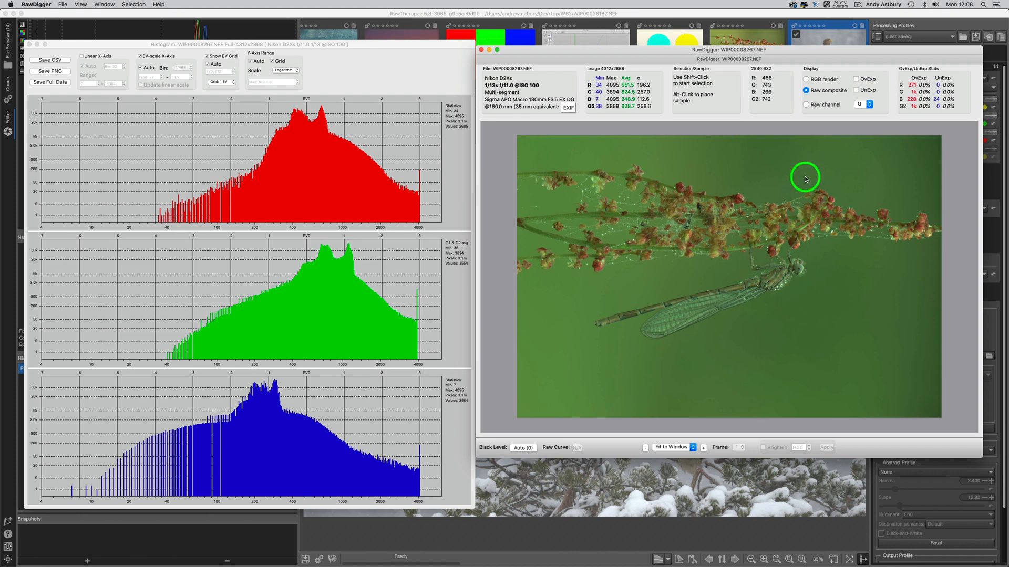
left_click(870, 105)
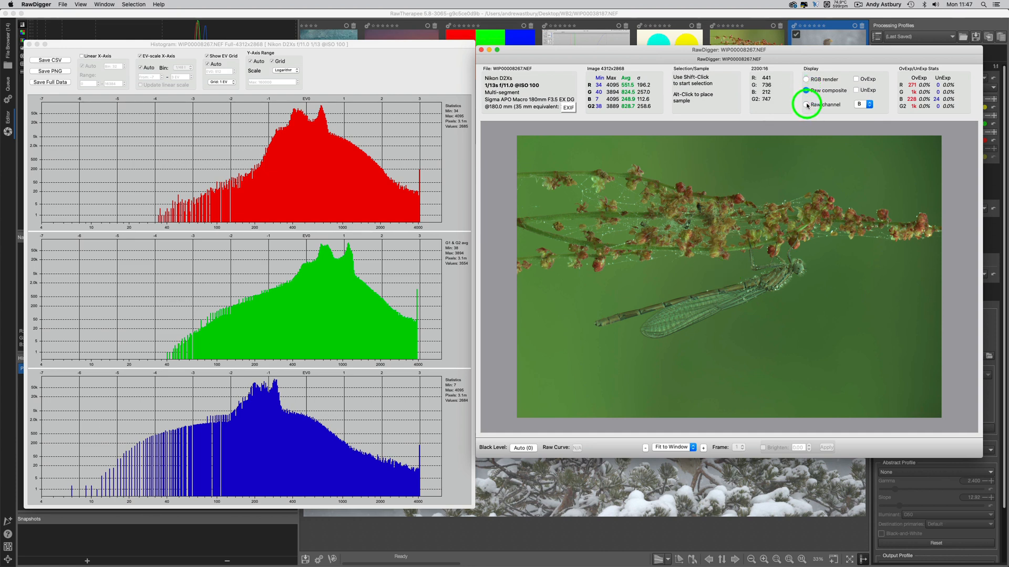
left_click(806, 104)
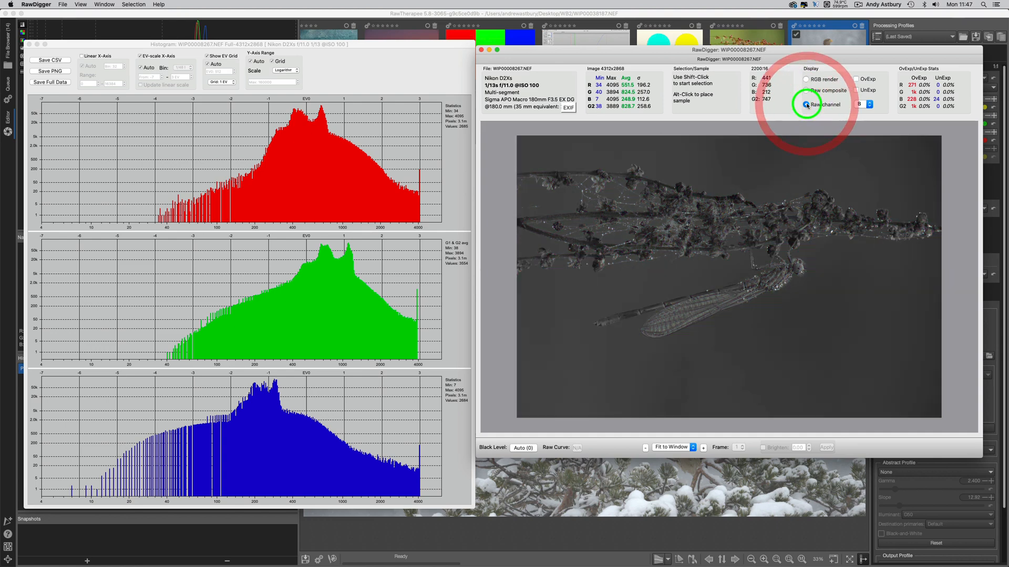
View the damselfly photo's R raw channel and compare it with the B raw channel
left_click(870, 105)
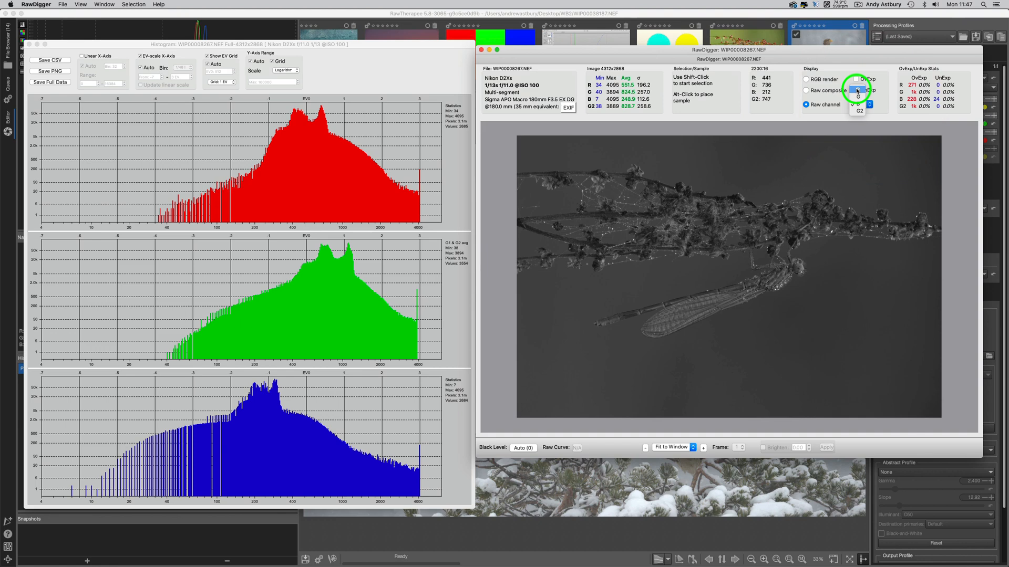
left_click(857, 90)
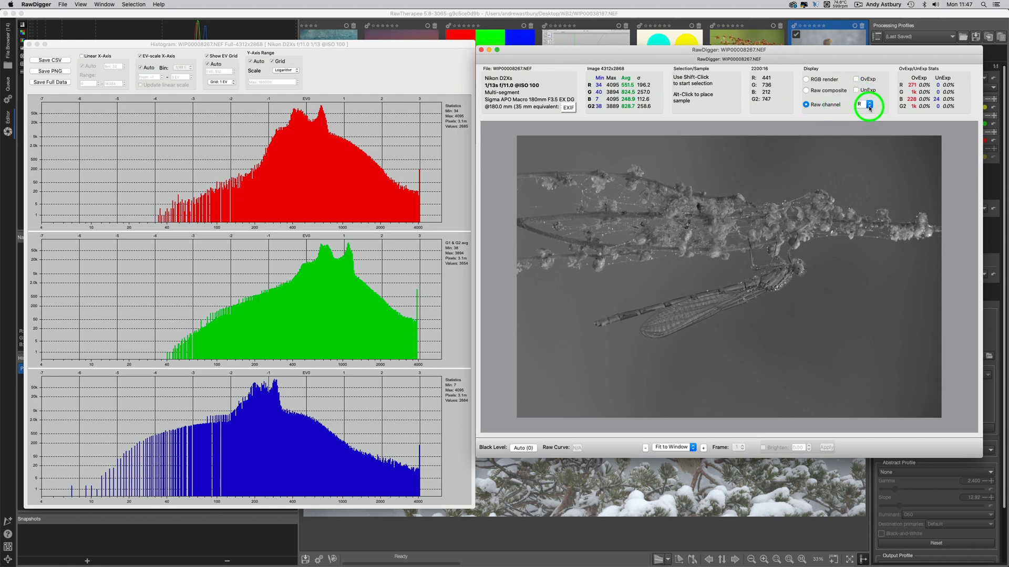
left_click(868, 106)
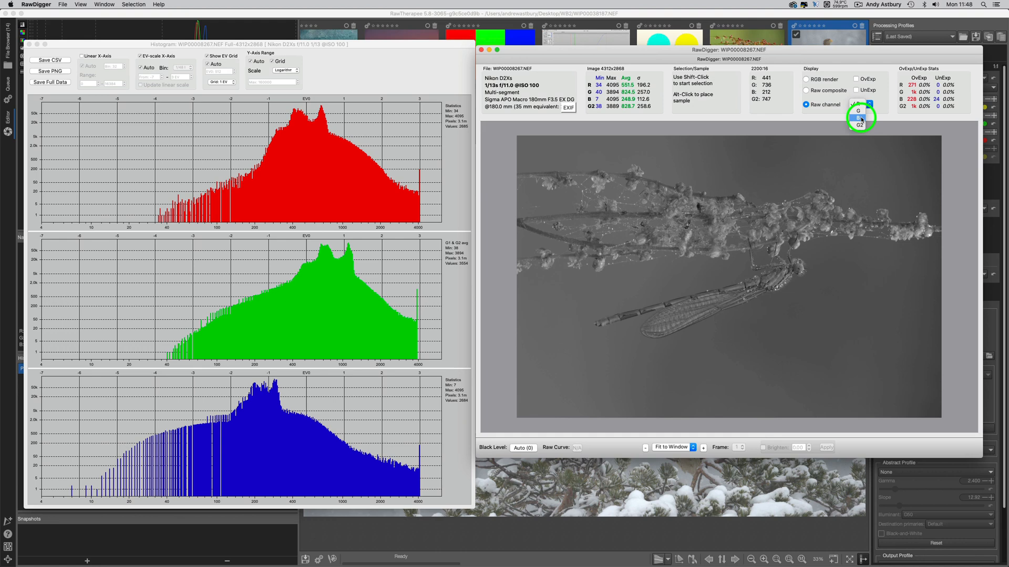
left_click(861, 120)
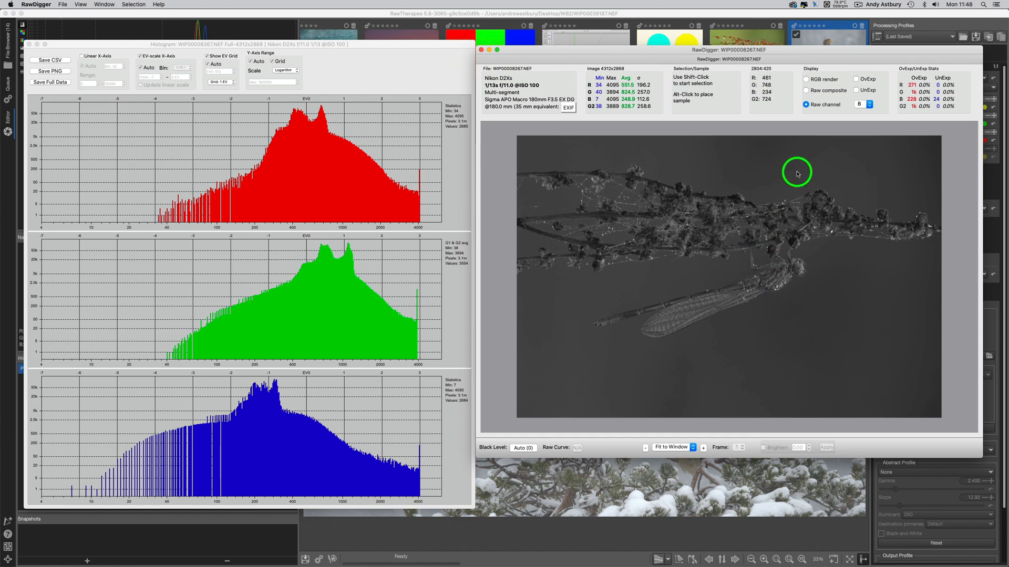
Compare the damselfly photo's R and G raw channels, and return the display to the RGB render
left_click(869, 105)
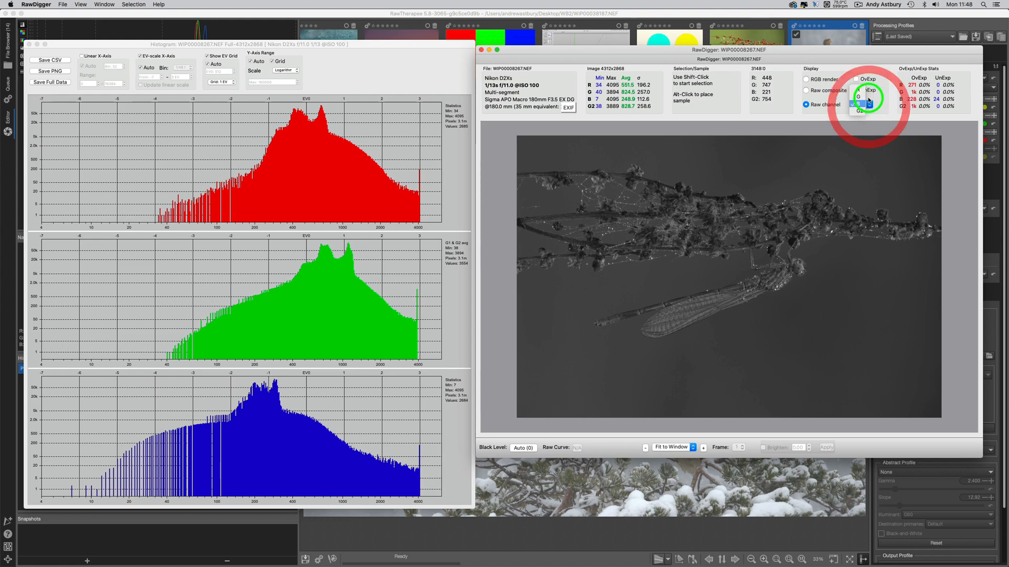
left_click(859, 90)
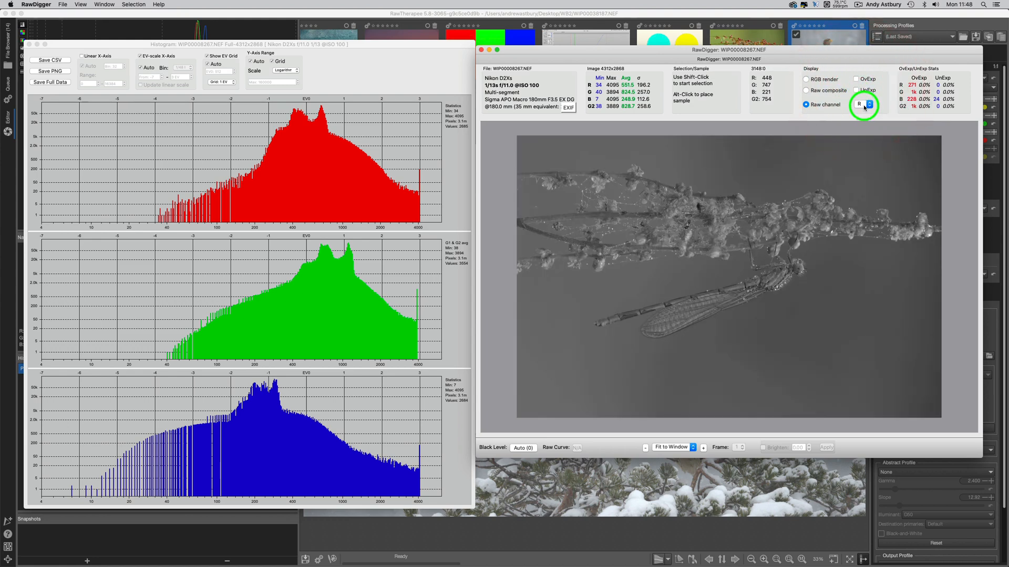
left_click(869, 105)
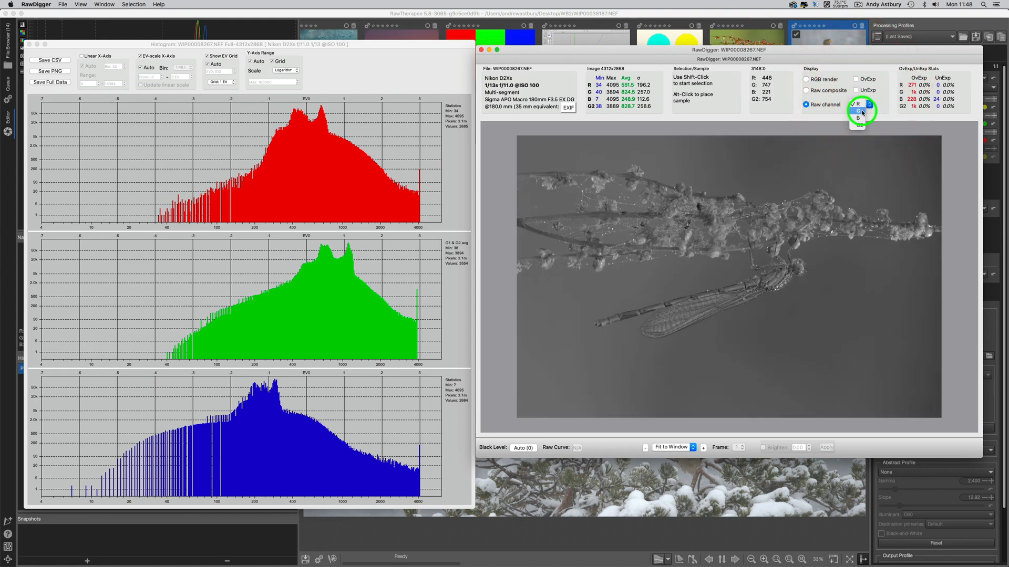
left_click(862, 111)
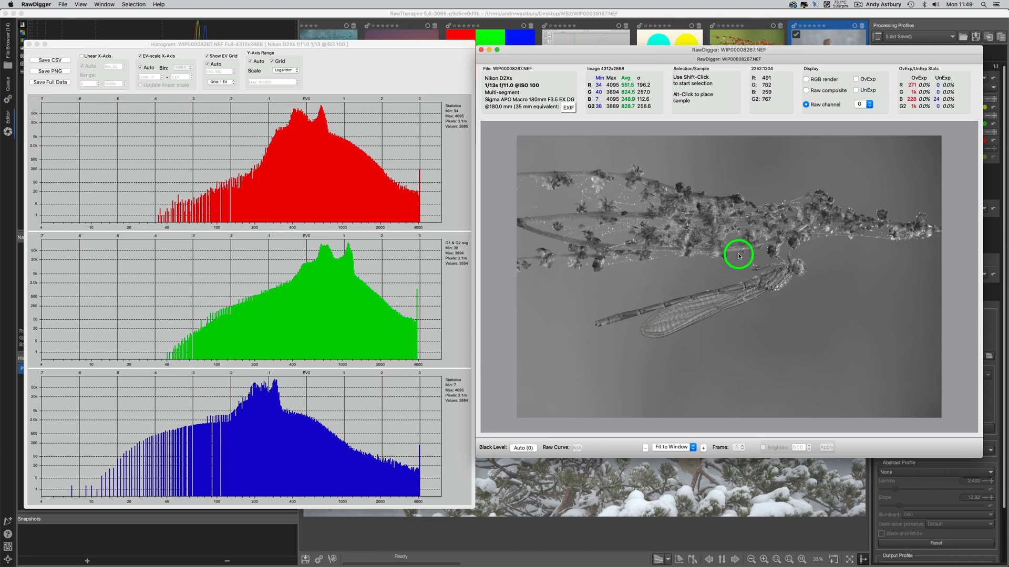
left_click(806, 79)
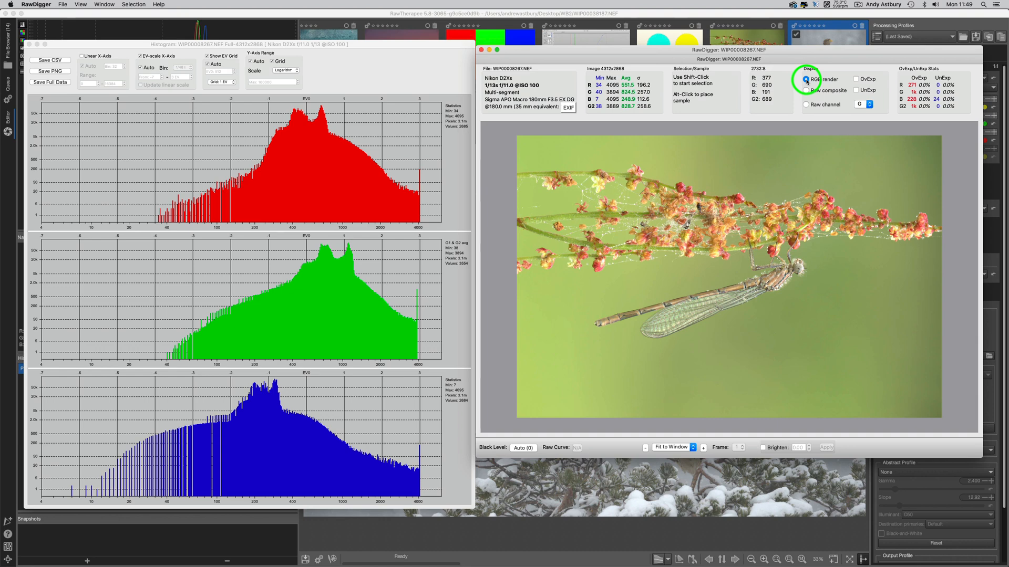
Go back through the preceding photos from the pink seascape to the ice close-up and the musk ox, examining each one's raw channel histograms
key("super+Left")
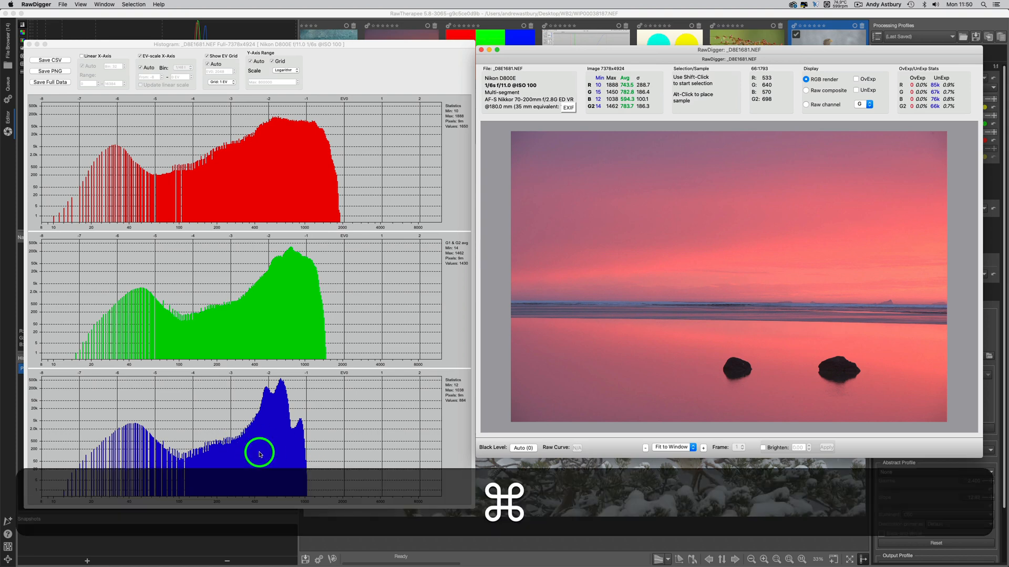
key("super+Left")
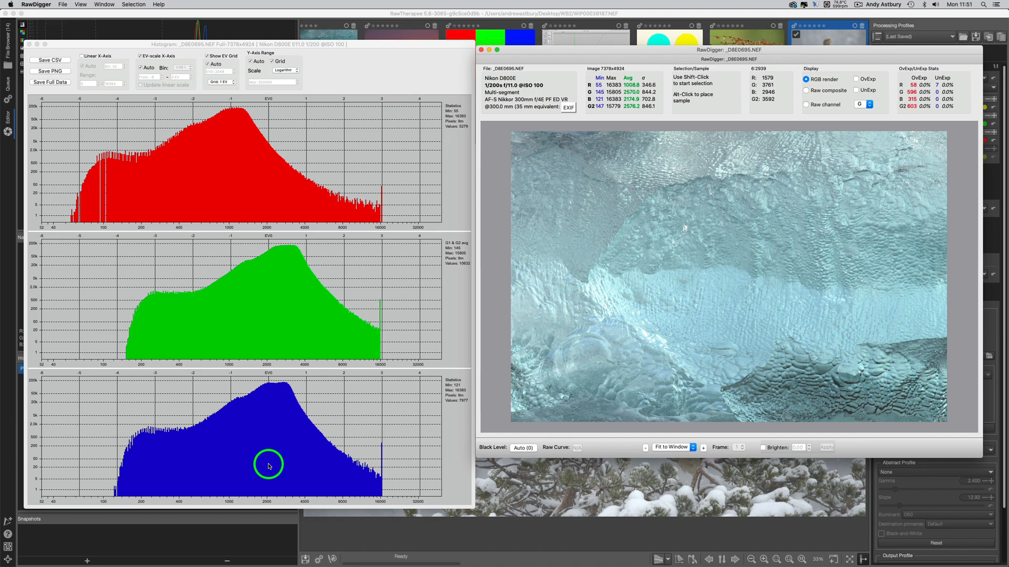
key("super+Left")
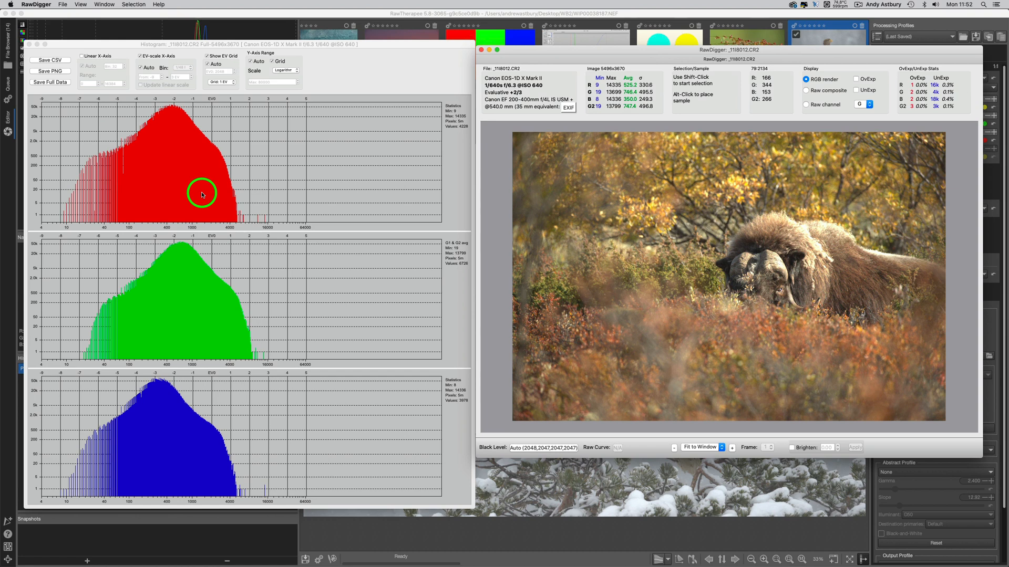
Continue back through the musk ox and silhouetted eagle photos to the gull over blue water, comparing their raw channel histograms
key("super+Left")
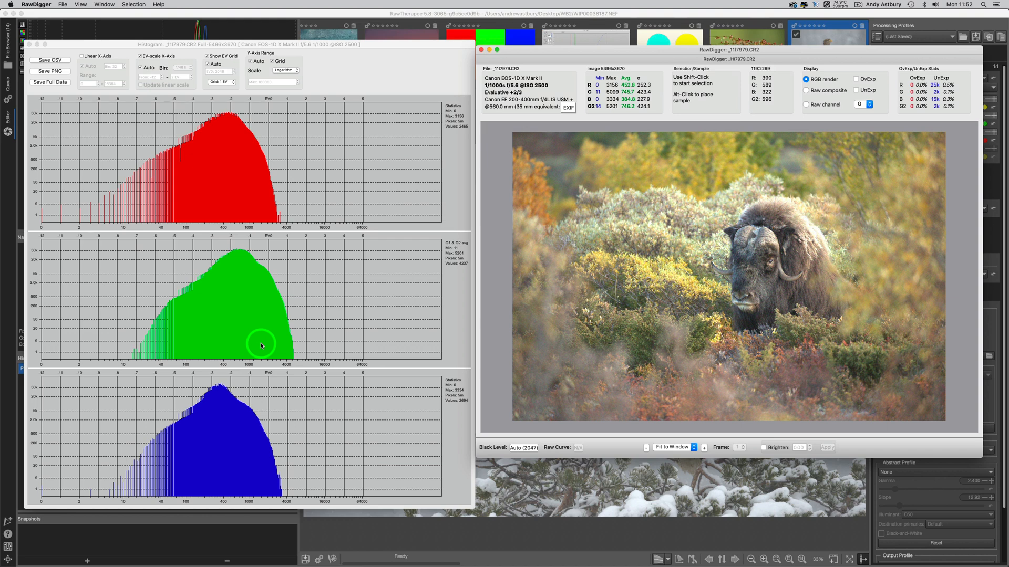
key("super+Left")
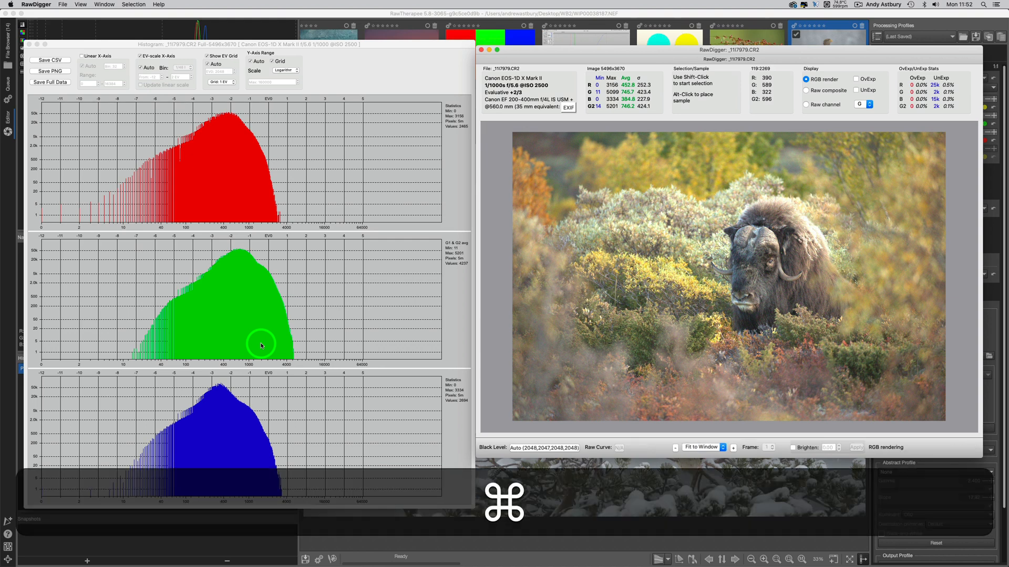
key("super+Left")
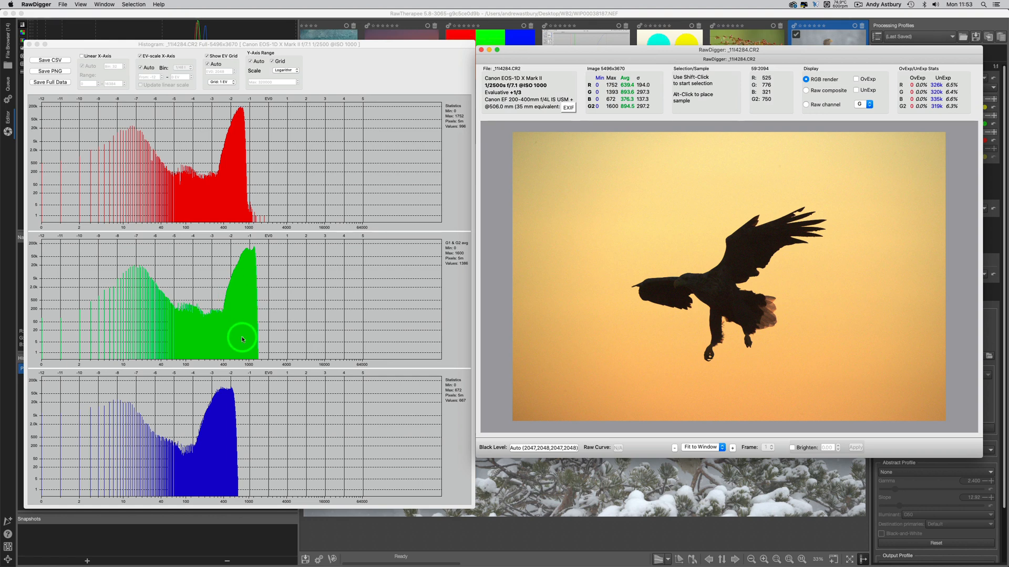
key("super+Left")
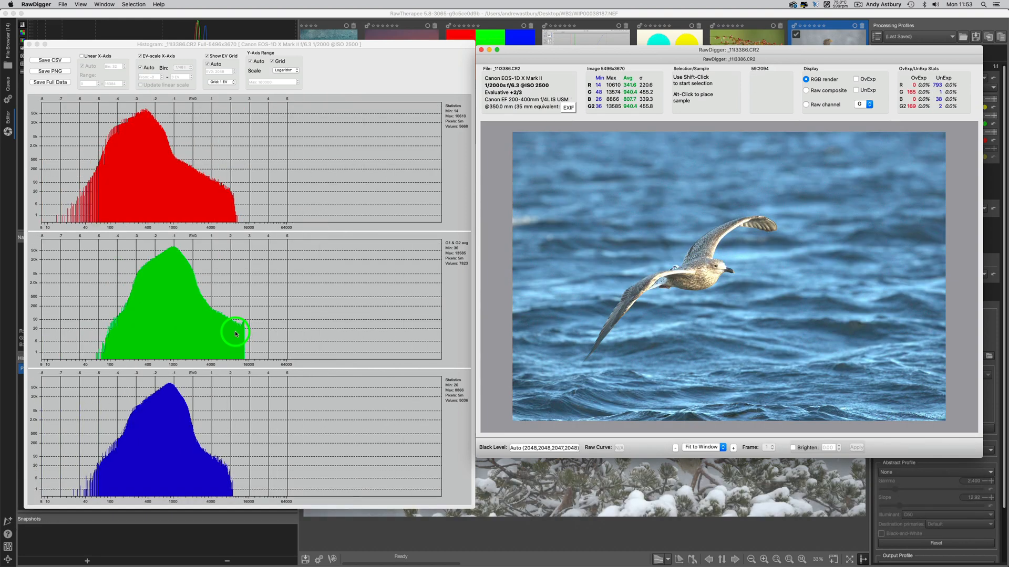